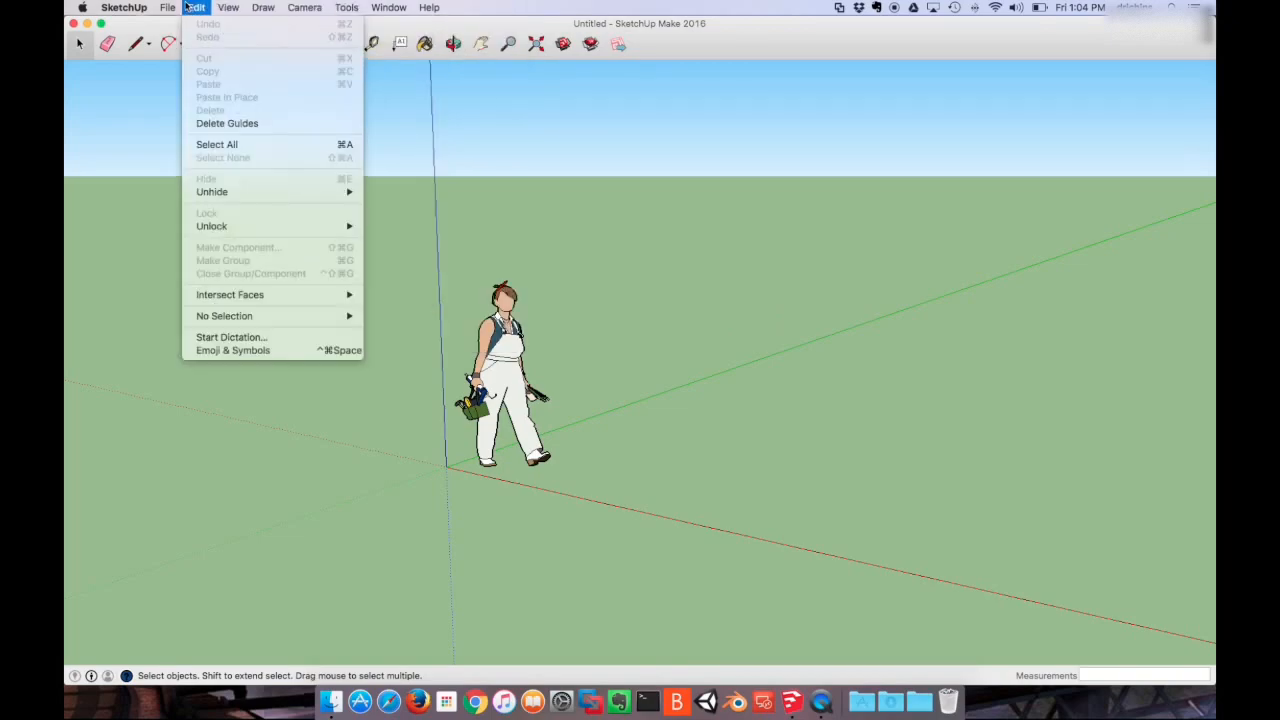
mouse_move(166, 7)
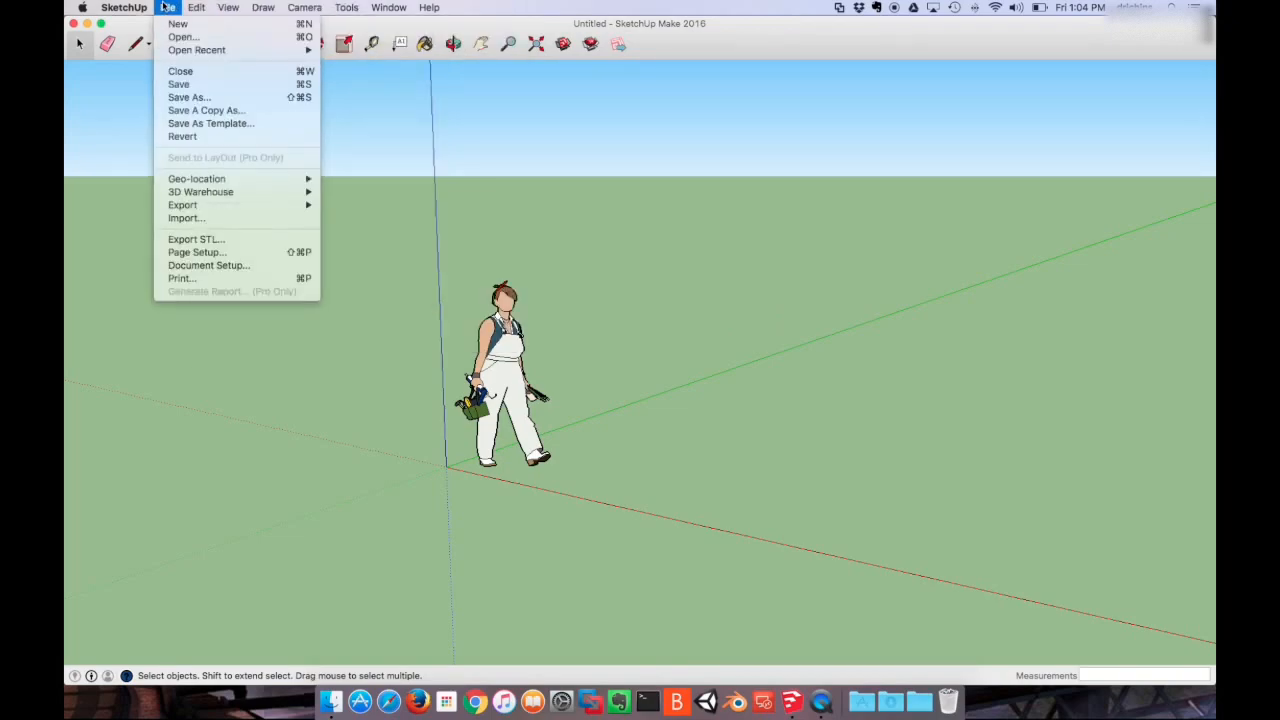
mouse_move(263, 7)
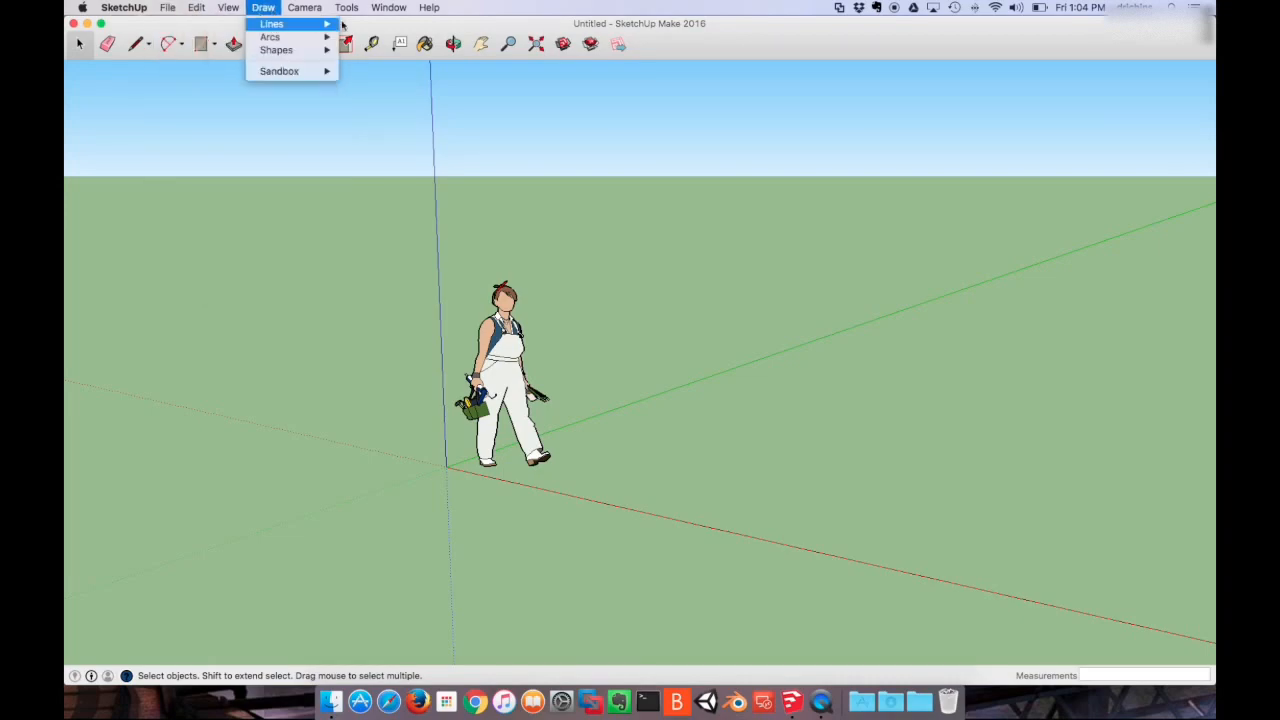
click(745, 56)
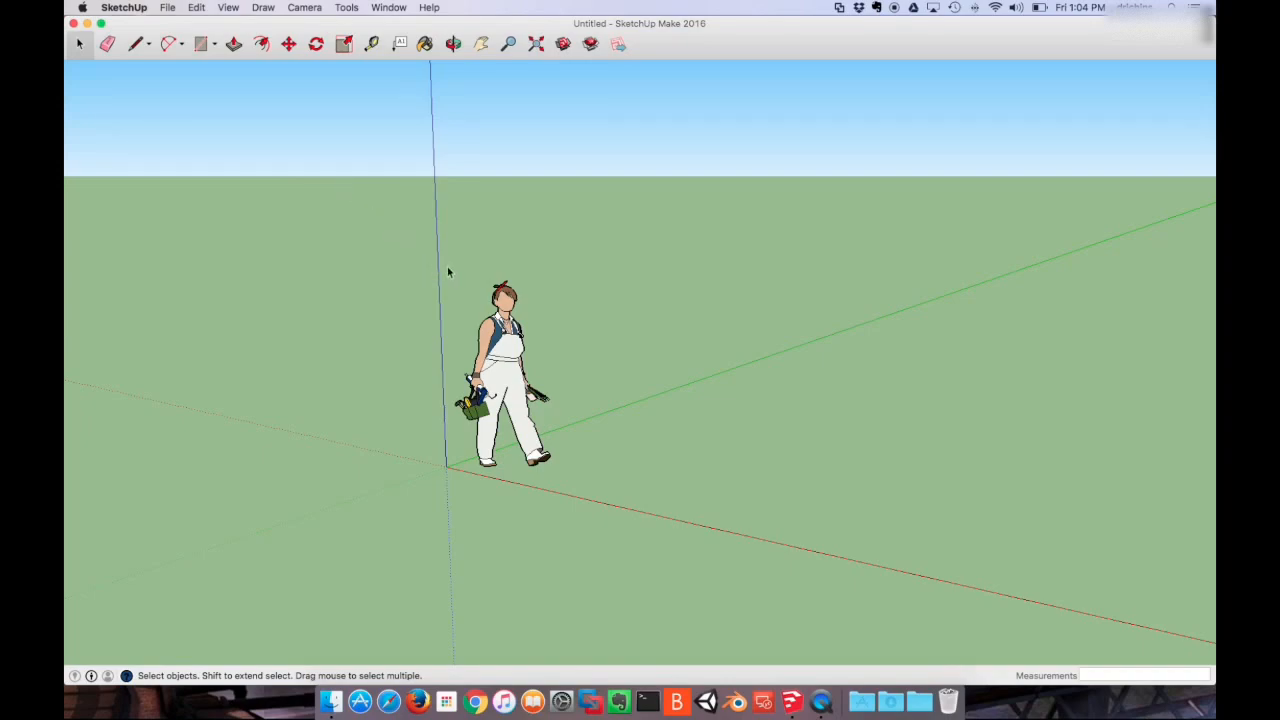
- Delete the default figure standing at the origin
drag(432, 251, 605, 495)
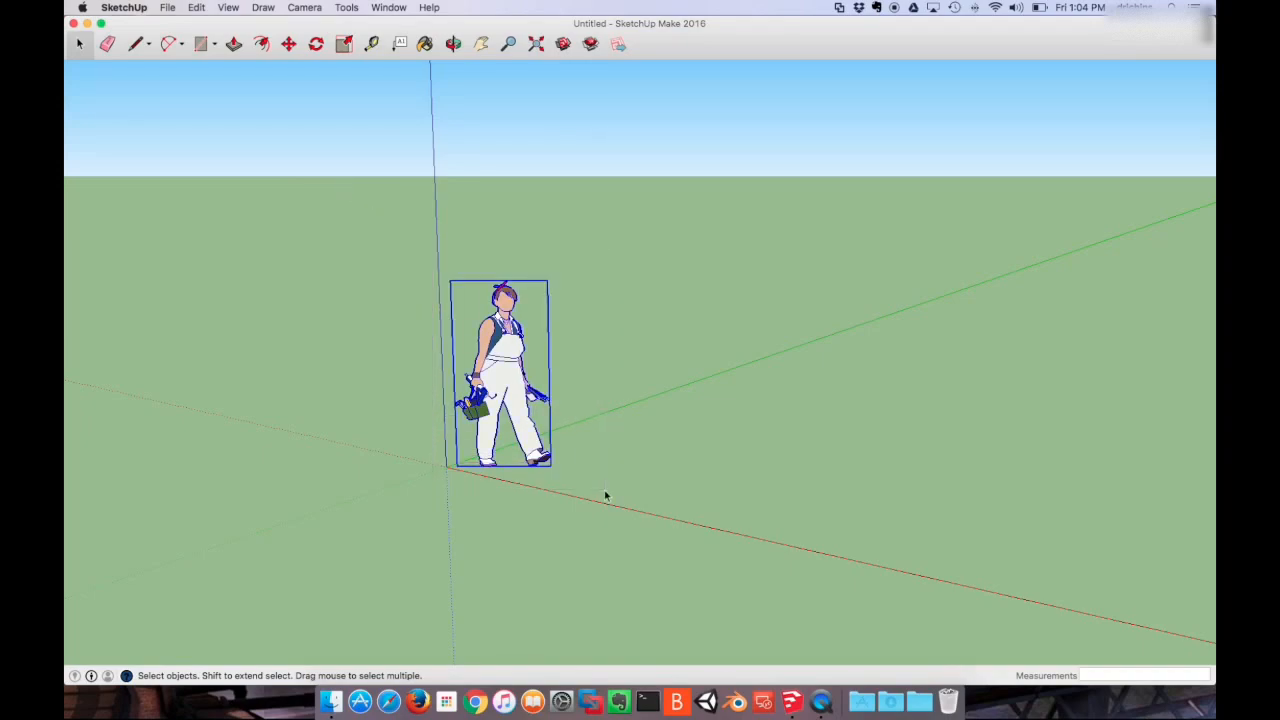
key(Delete)
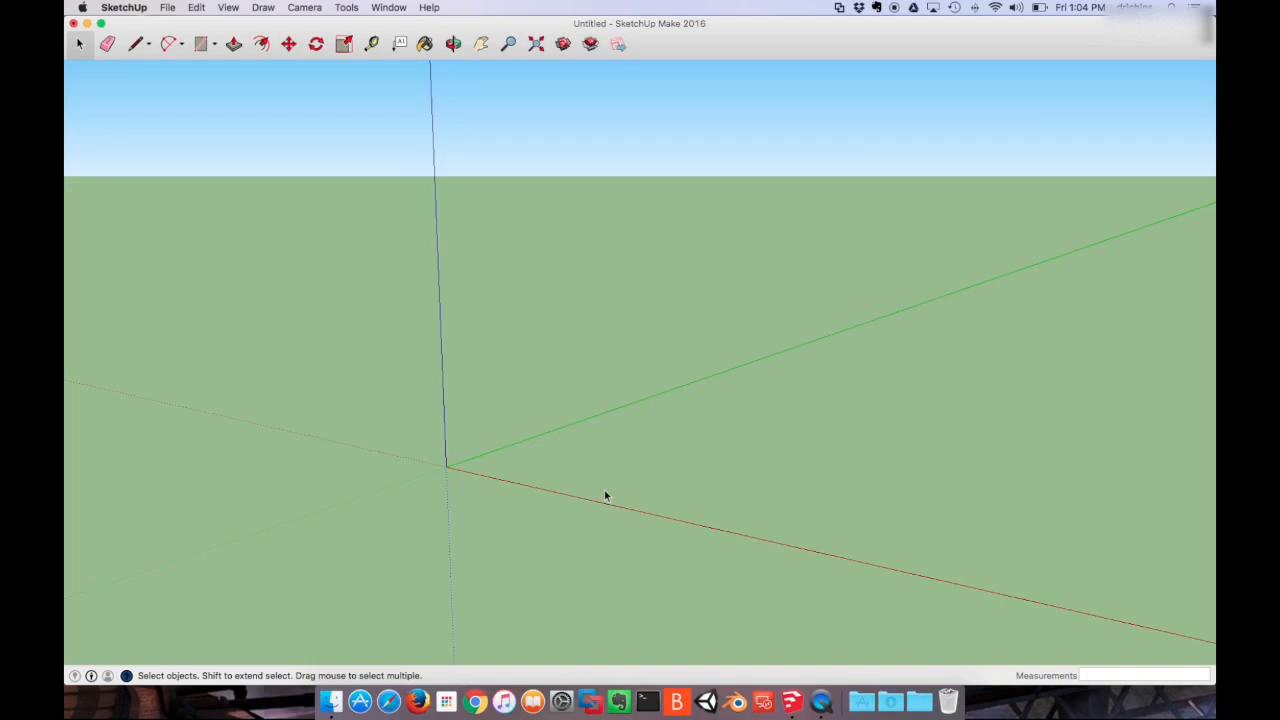
- Draw a freehand rectangle about 3' 2" by 5' 8" on the ground plane near the origin
click(214, 46)
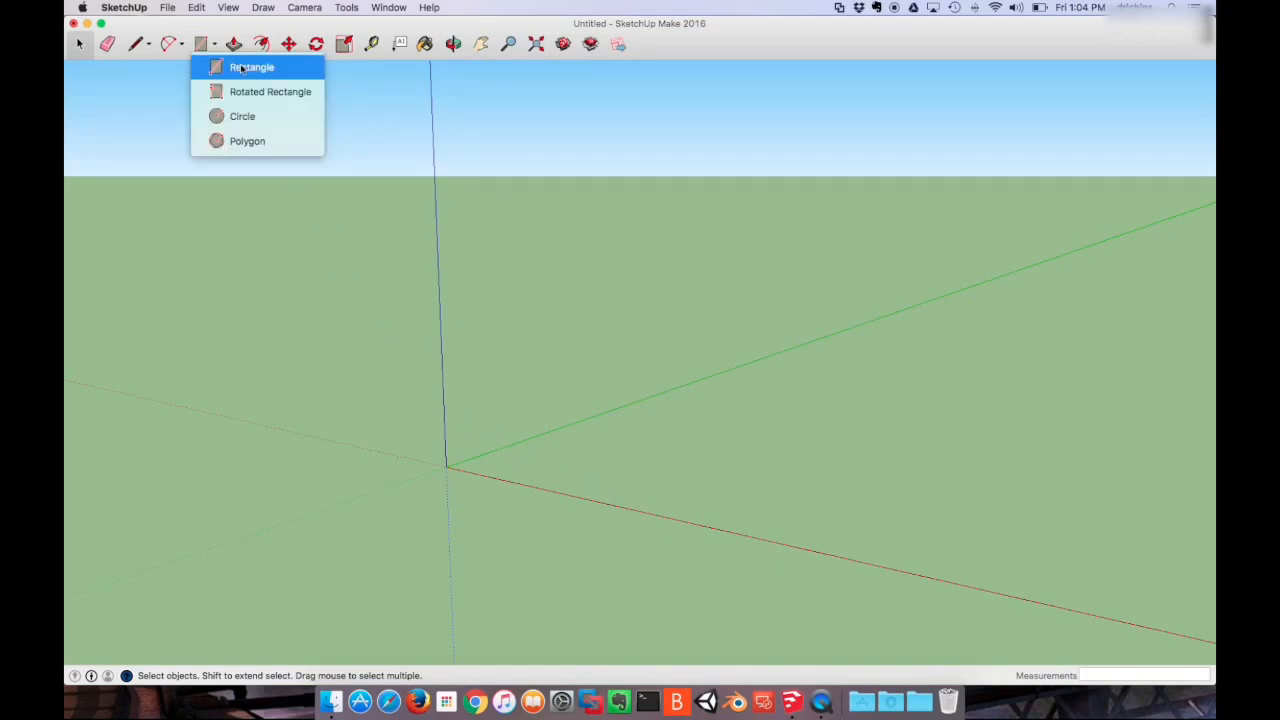
click(241, 68)
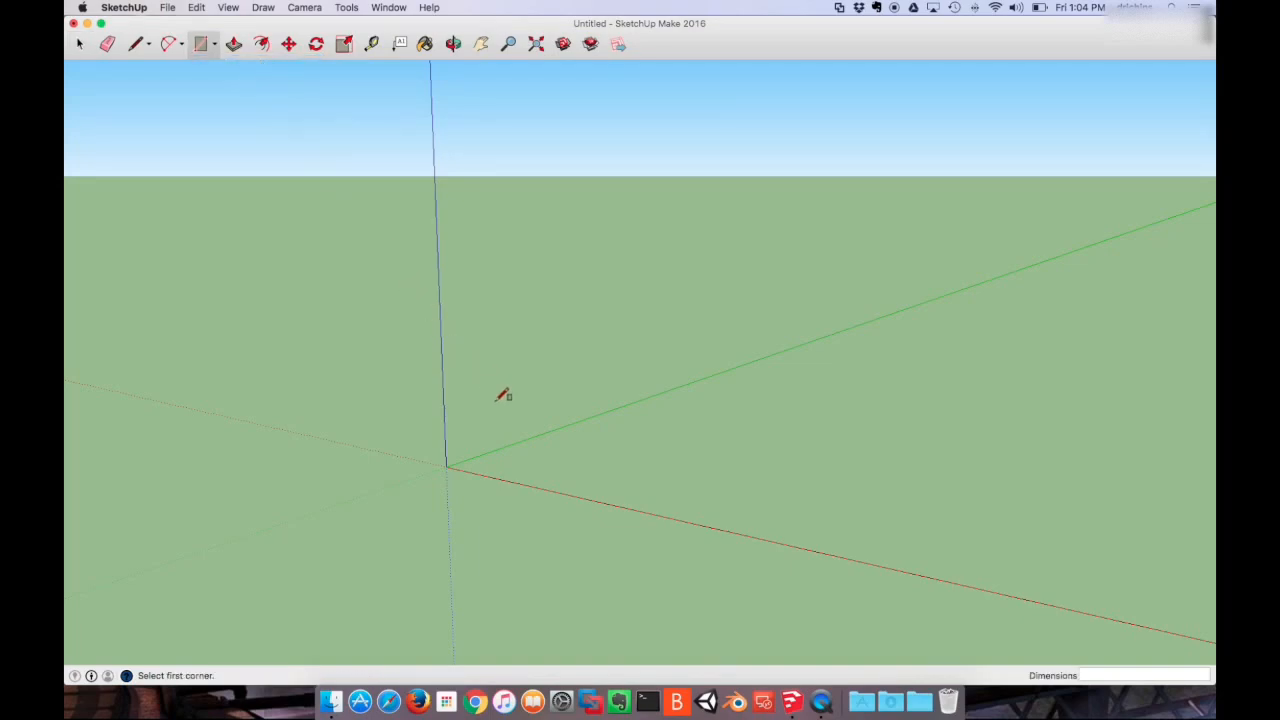
click(497, 464)
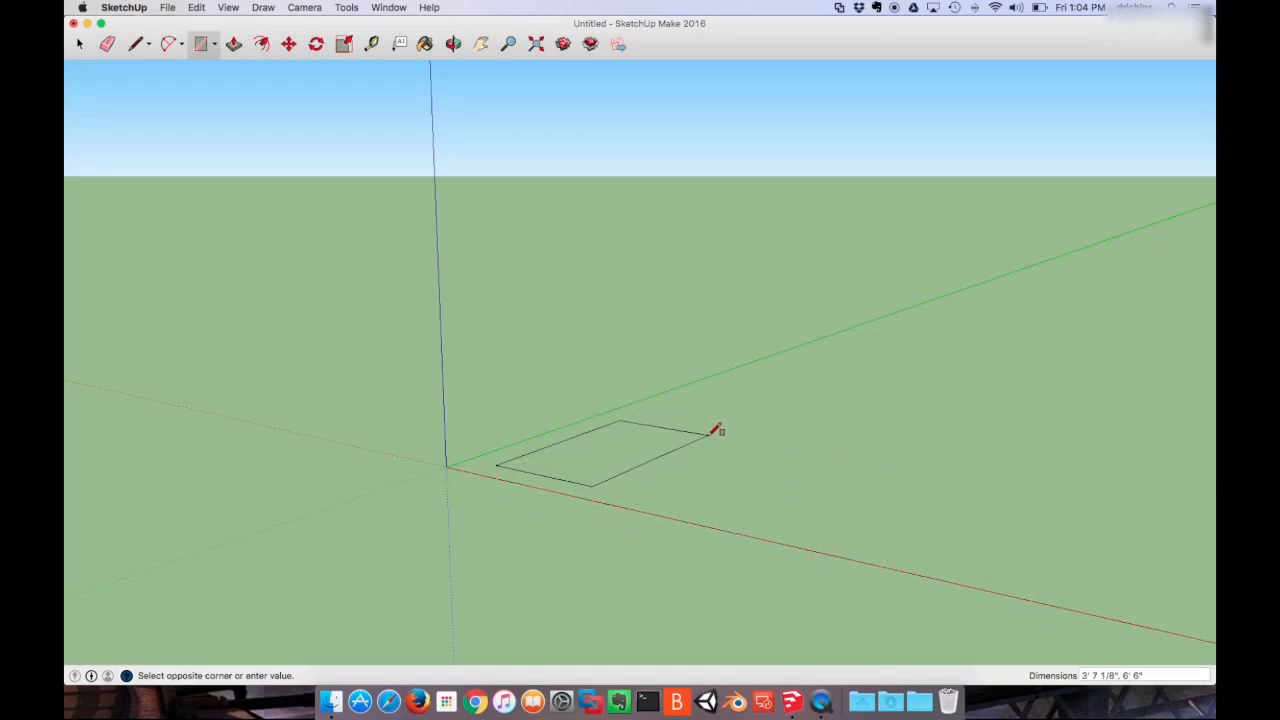
click(686, 436)
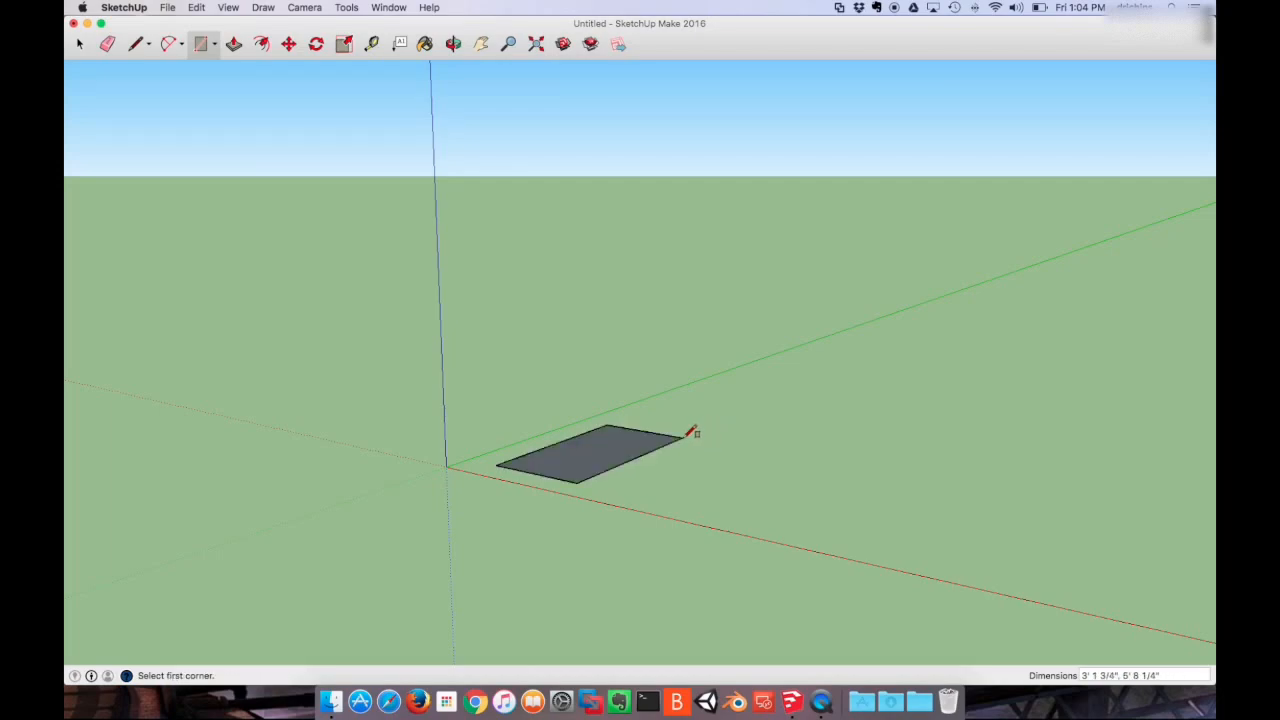
- Draw a rectangle exactly 5" by 4" on the ground, between the large rectangle and the red axis
click(620, 489)
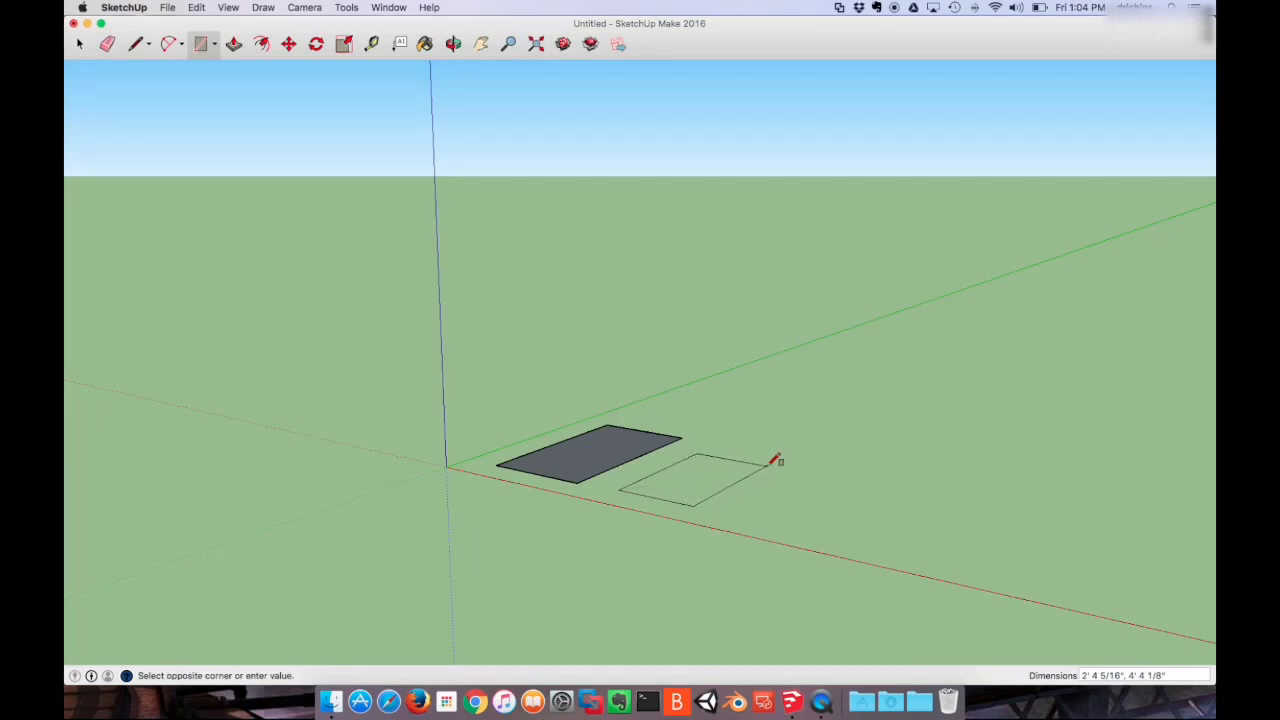
text(5",4)
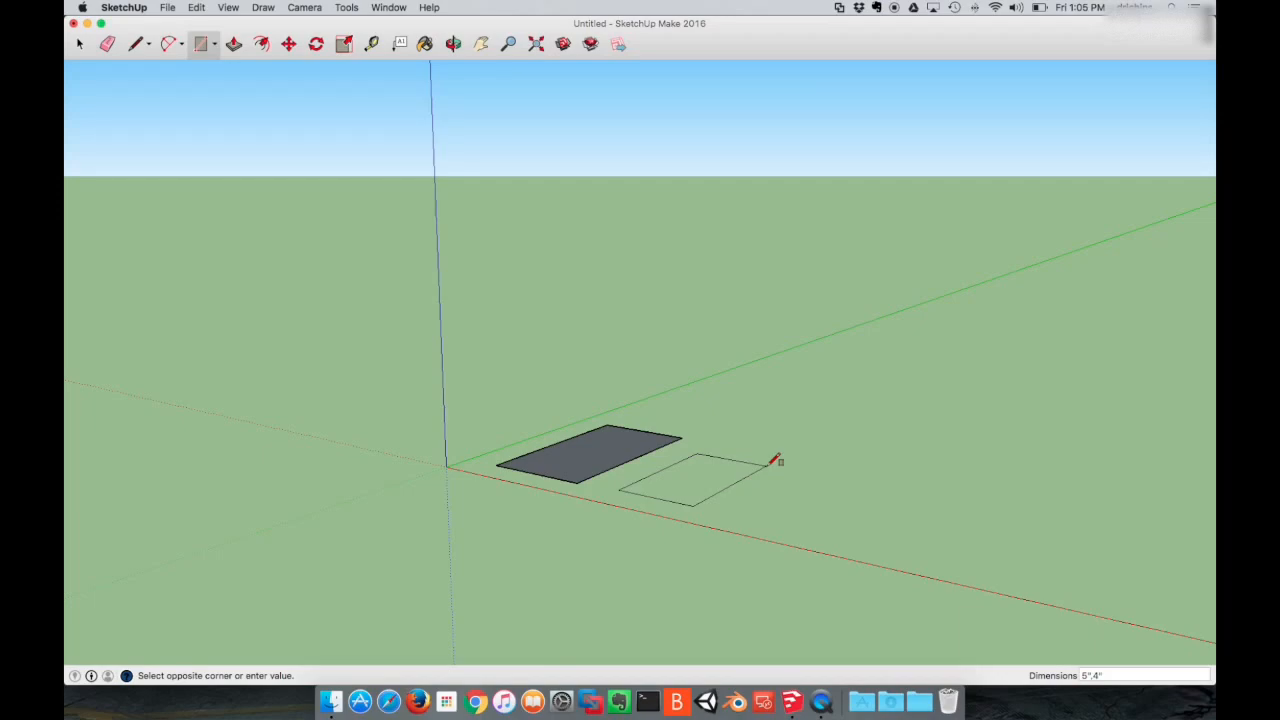
key(Return)
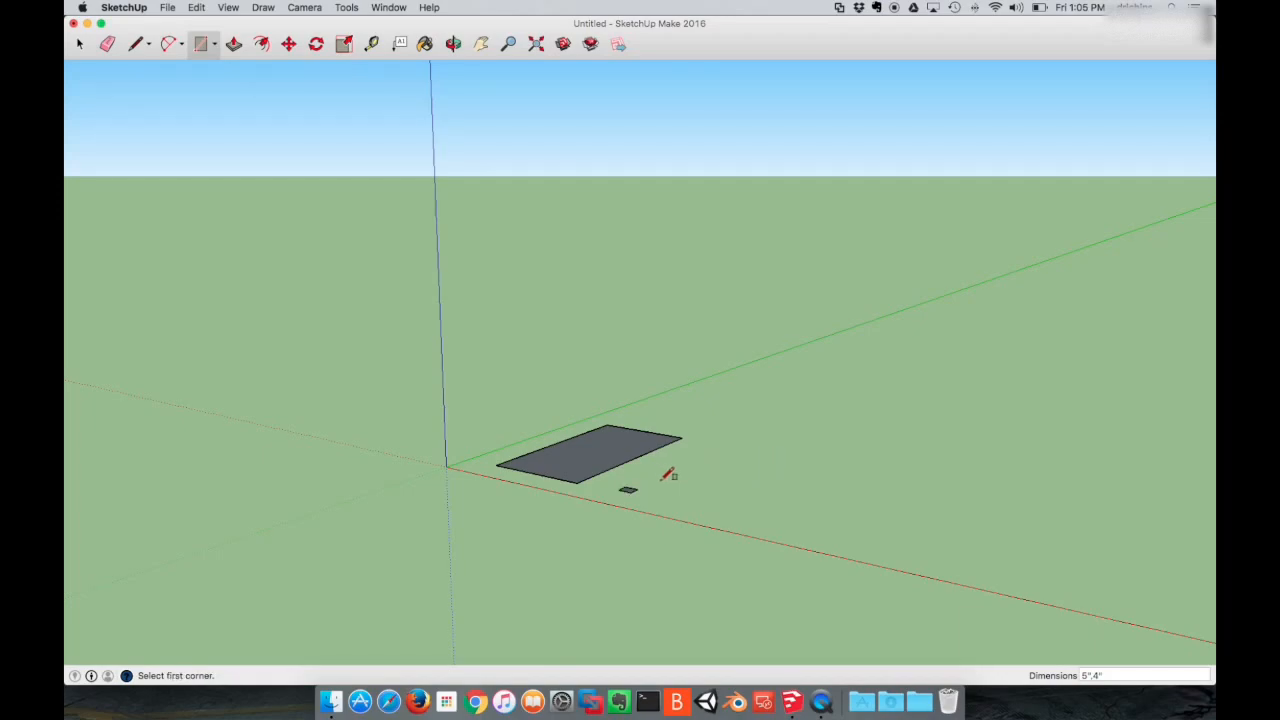
- Zoom in on the small rectangle and examine it from several angles while keeping it in the centre of the view
scroll(640, 486, up, 5)
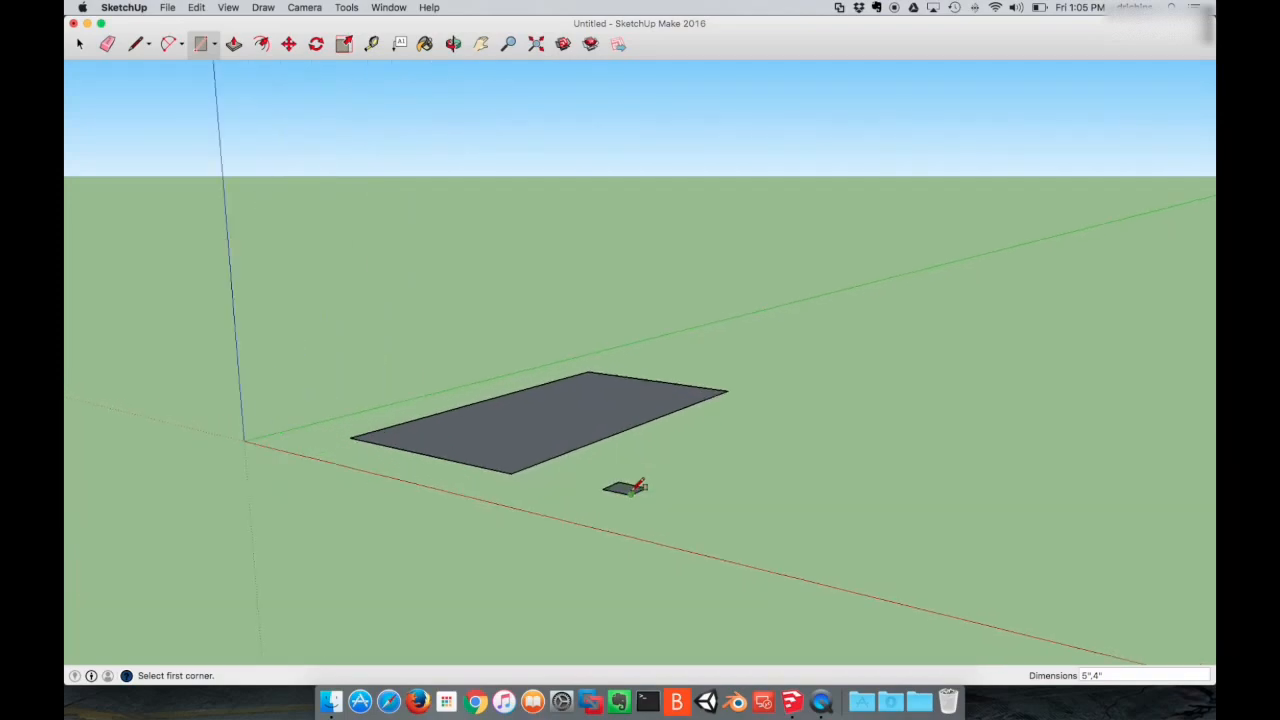
scroll(637, 487, up, 6)
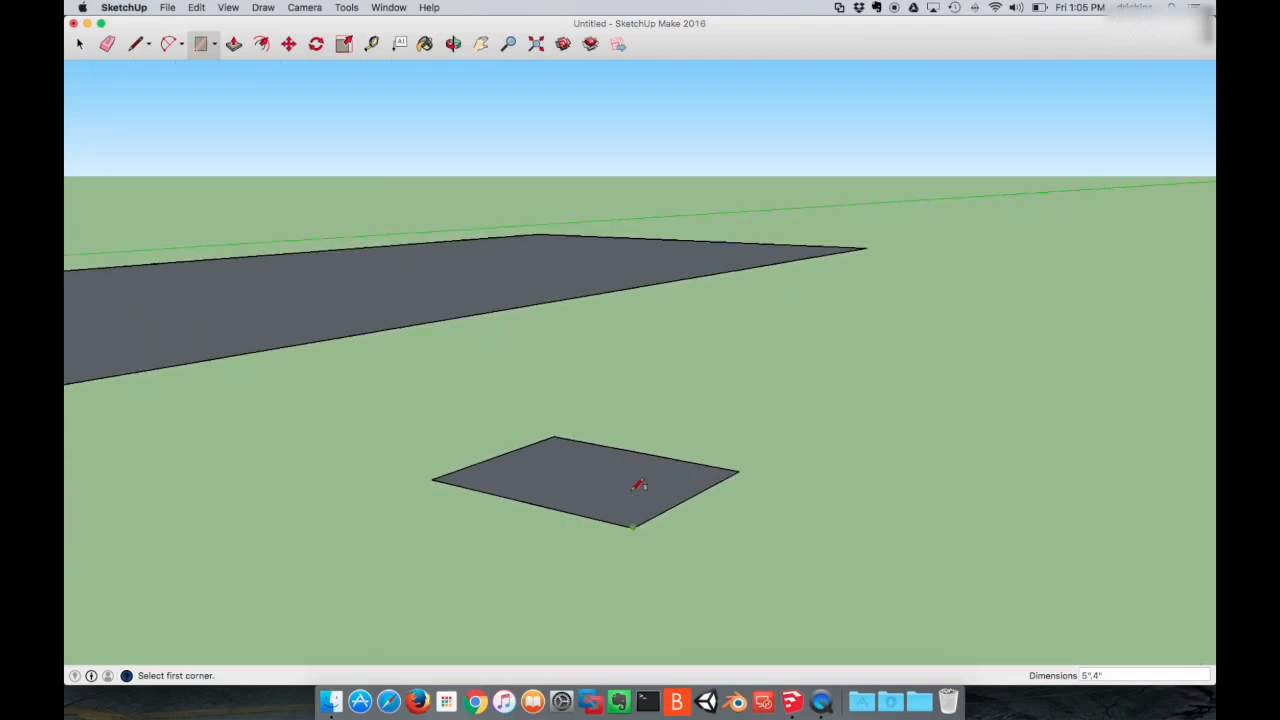
click(453, 44)
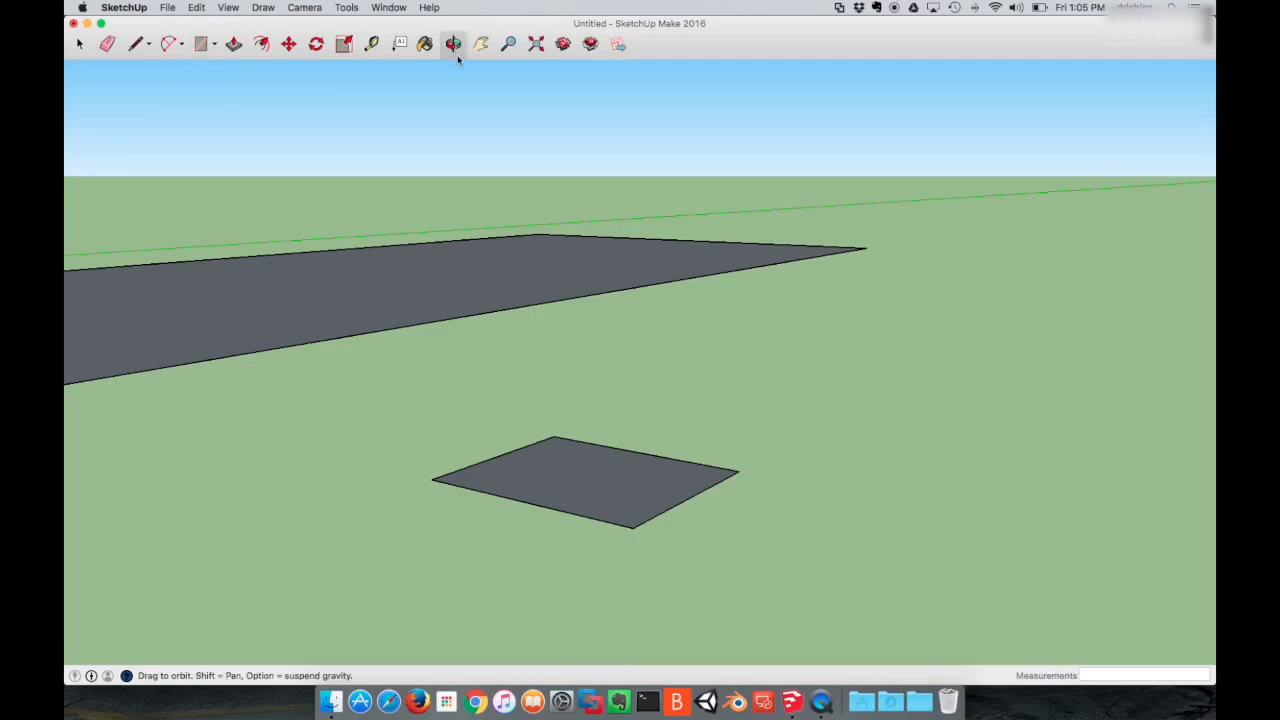
drag(603, 357, 707, 405)
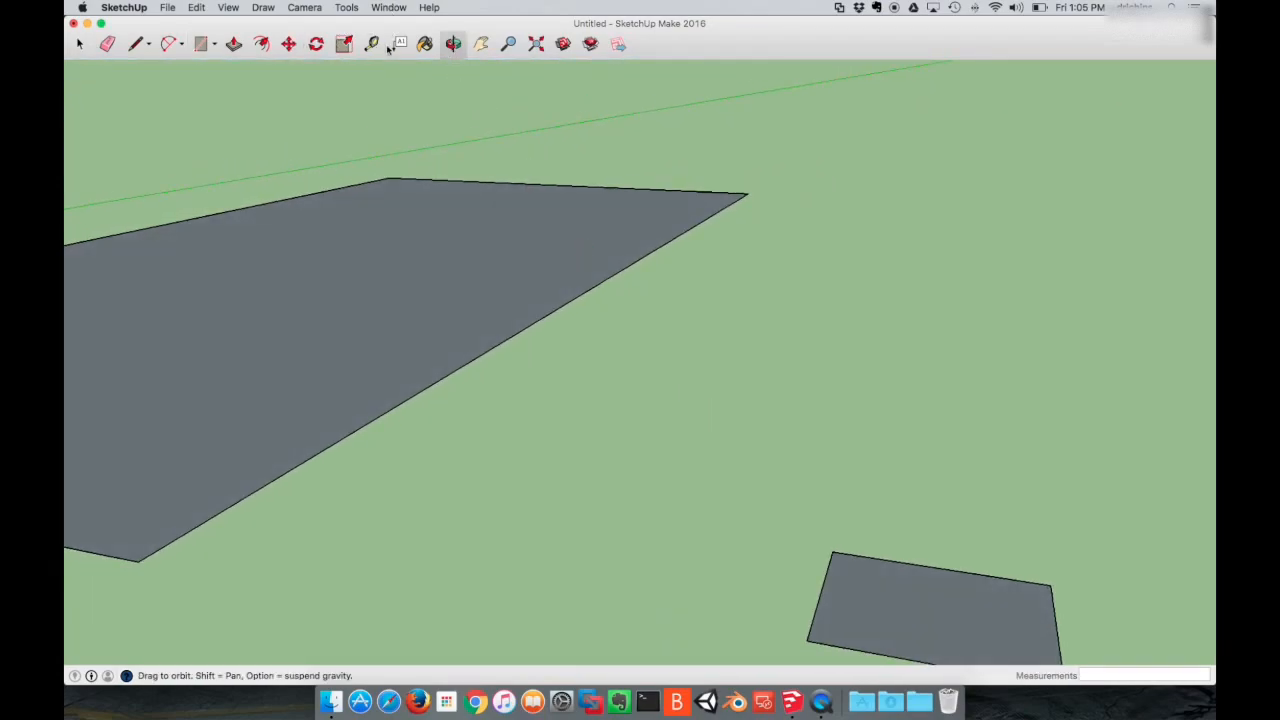
click(481, 44)
drag(1074, 416, 773, 195)
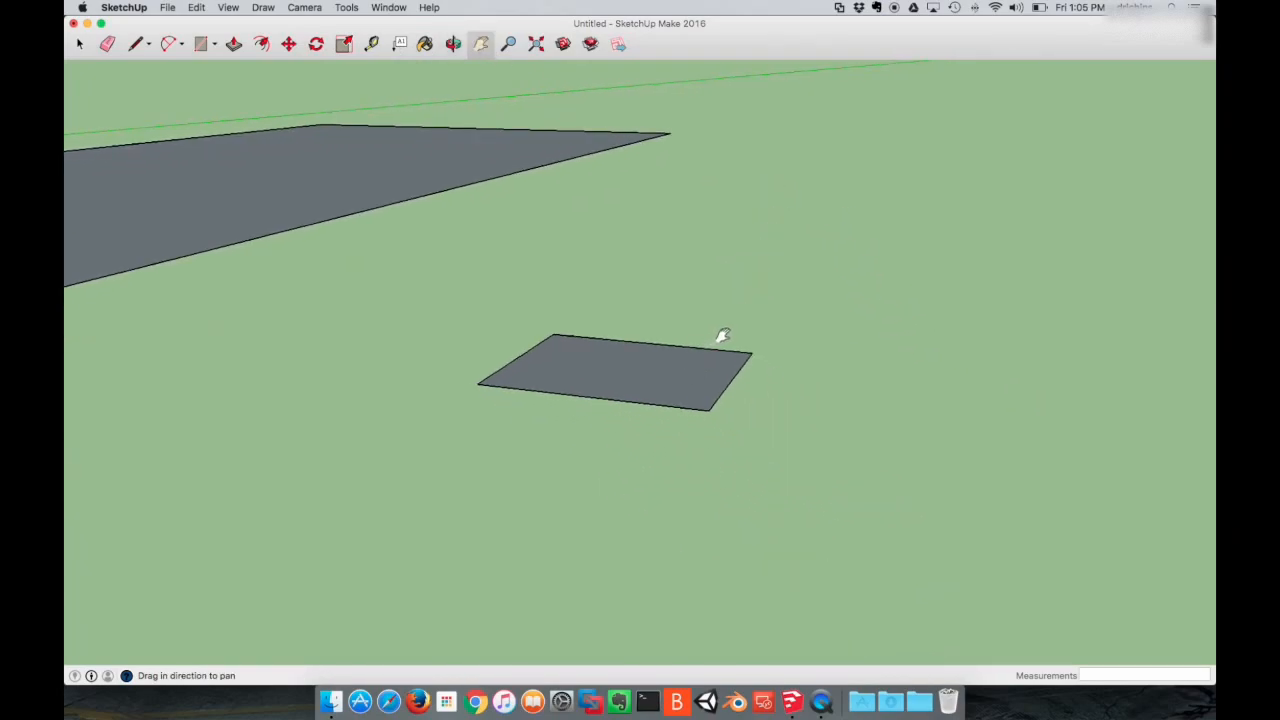
click(453, 44)
drag(826, 223, 761, 285)
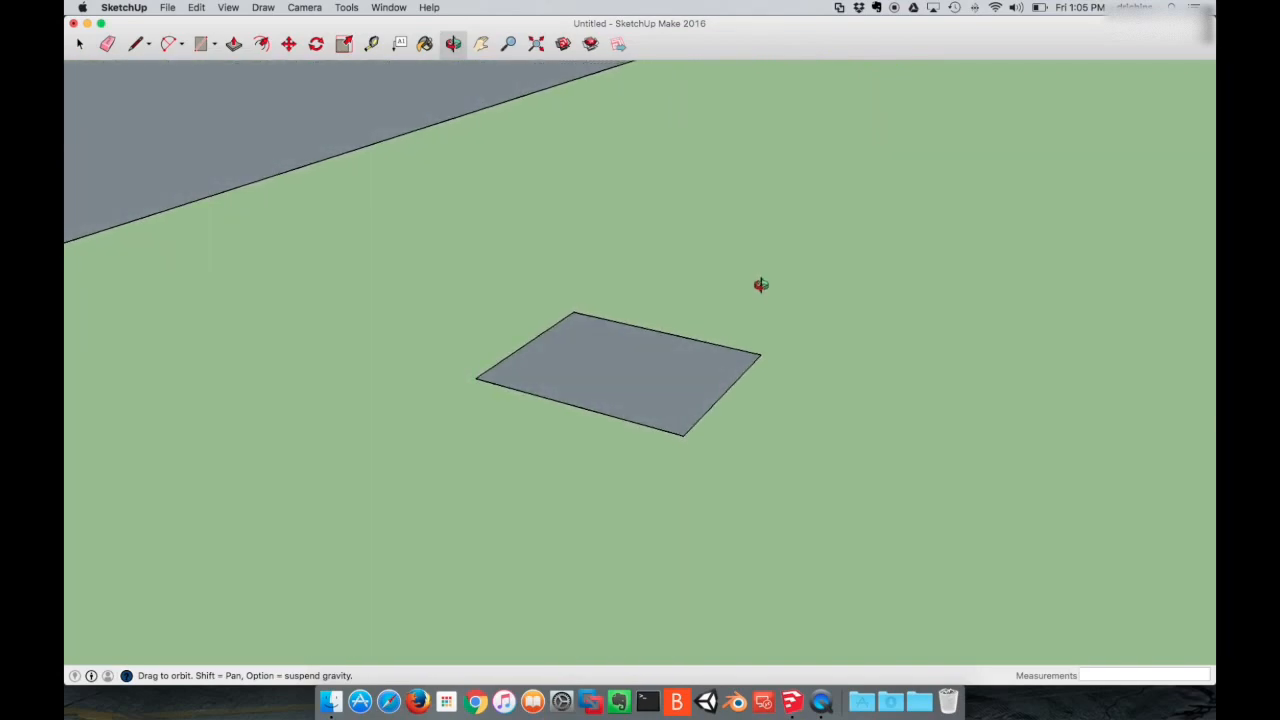
shift+drag(600, 274, 654, 337)
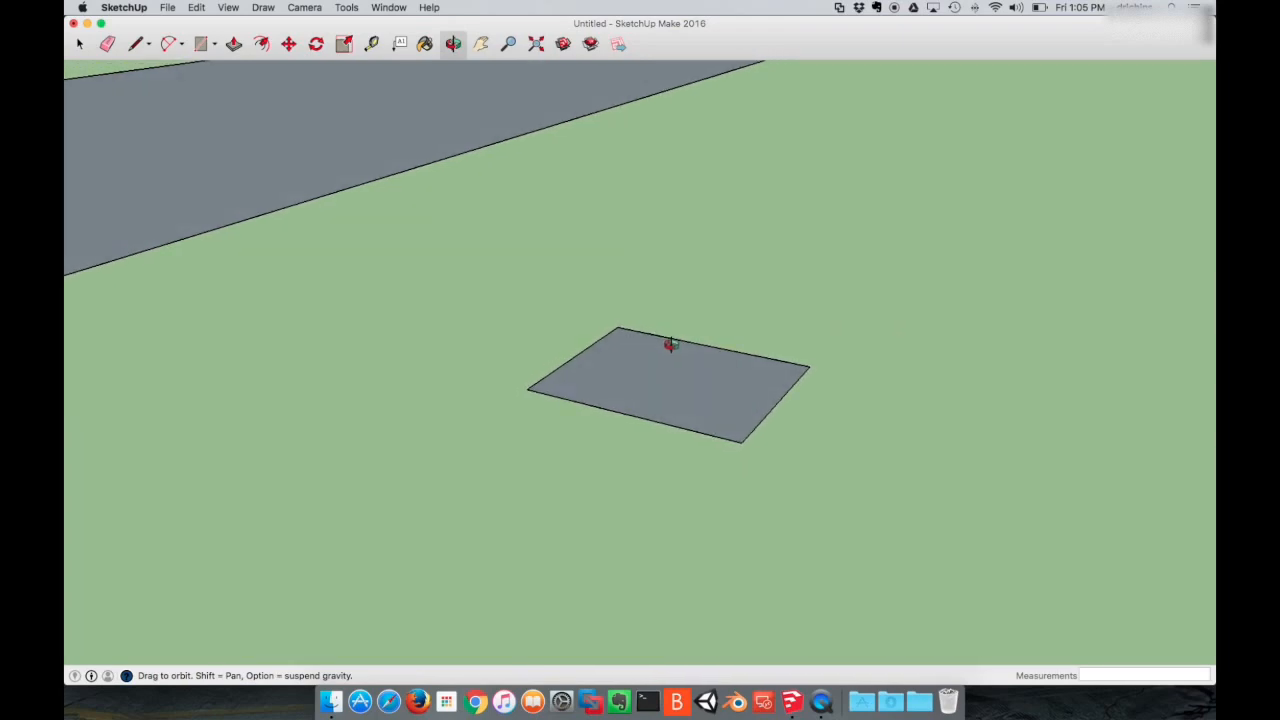
key(r)
click(672, 245)
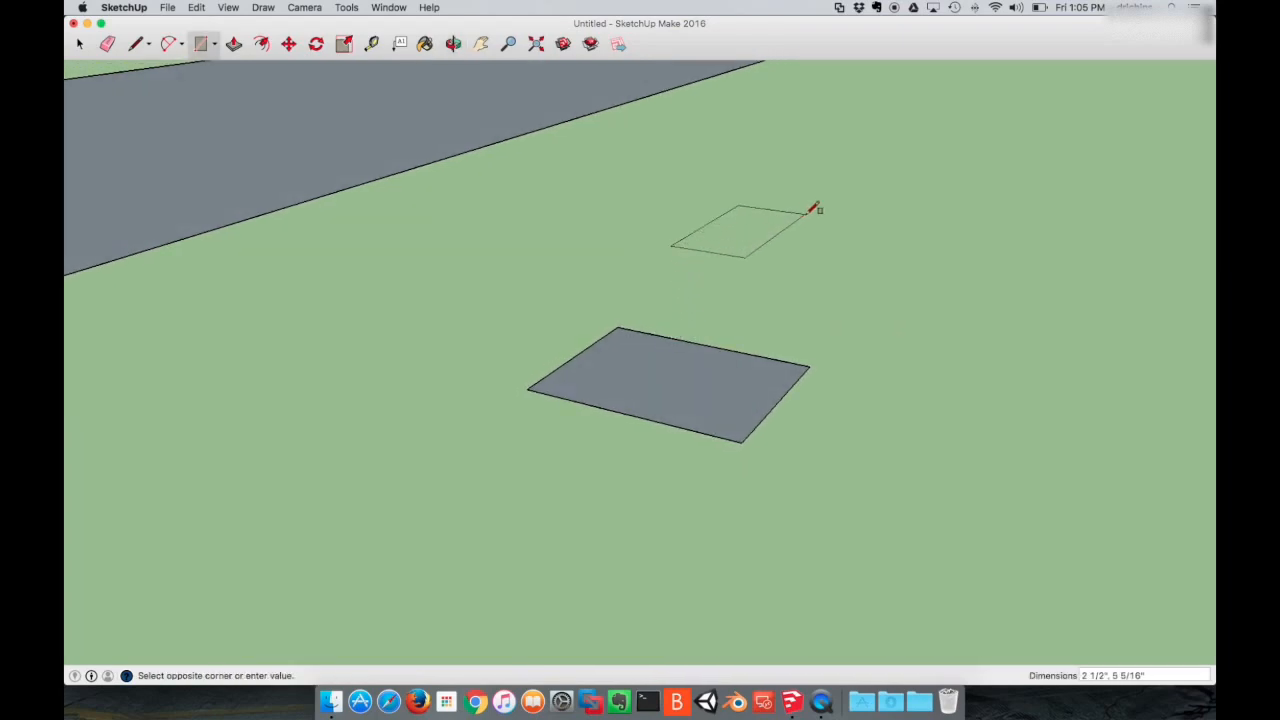
key(Escape)
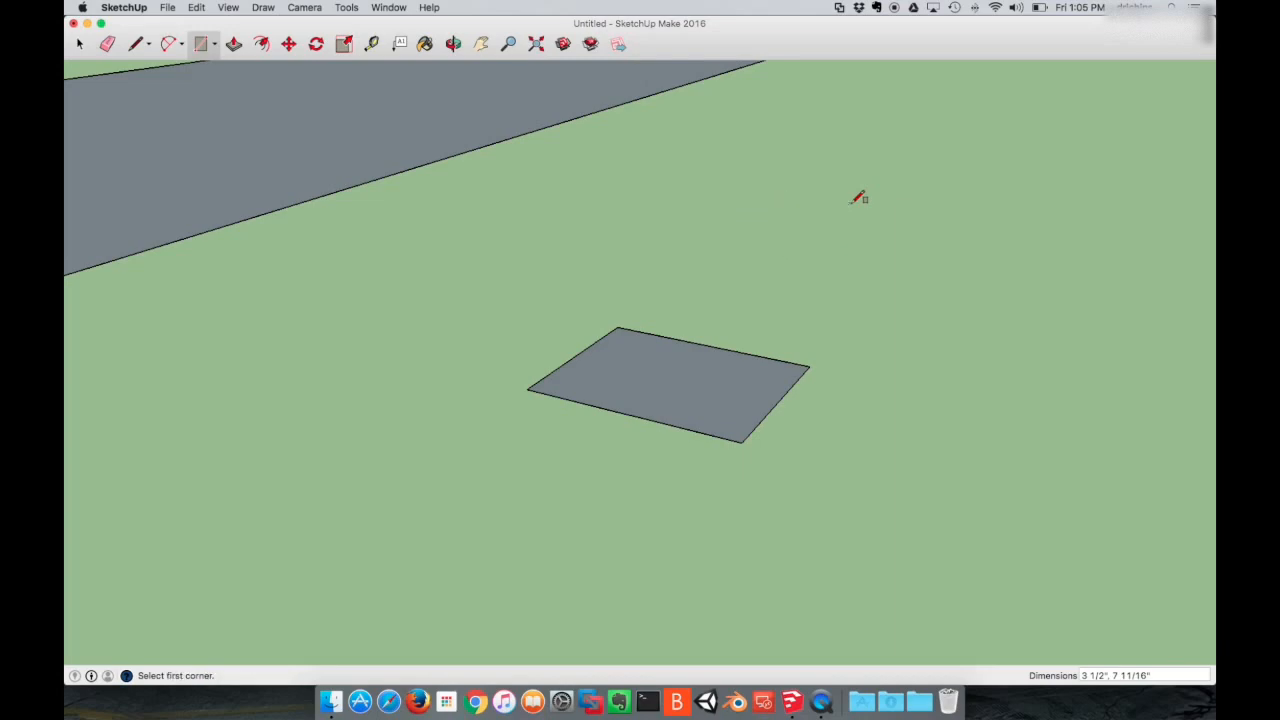
- Erase the large freehand rectangle, keeping only the 5" by 4" one
key(h)
drag(877, 297, 903, 347)
scroll(630, 217, down, 5)
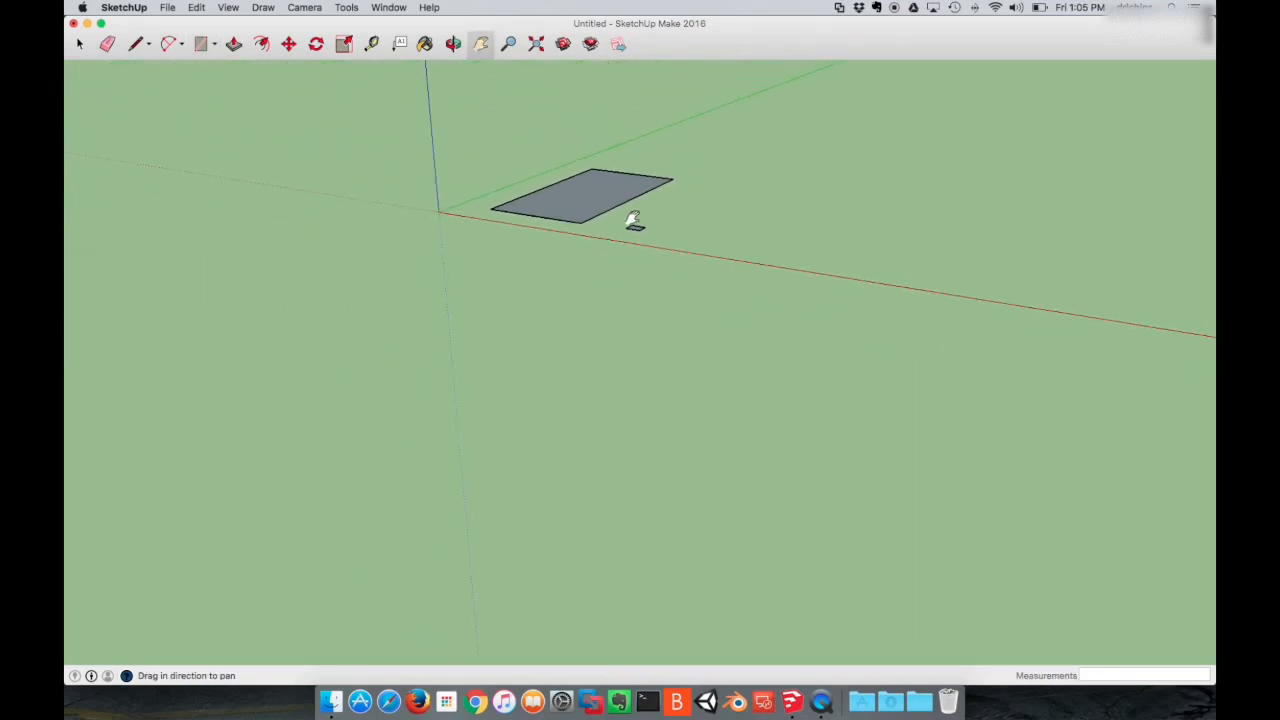
scroll(632, 218, up, 3)
mouse_move(632, 218)
middle_down()
mouse_move(614, 191)
mouse_move(611, 297)
middle_up()
key(e)
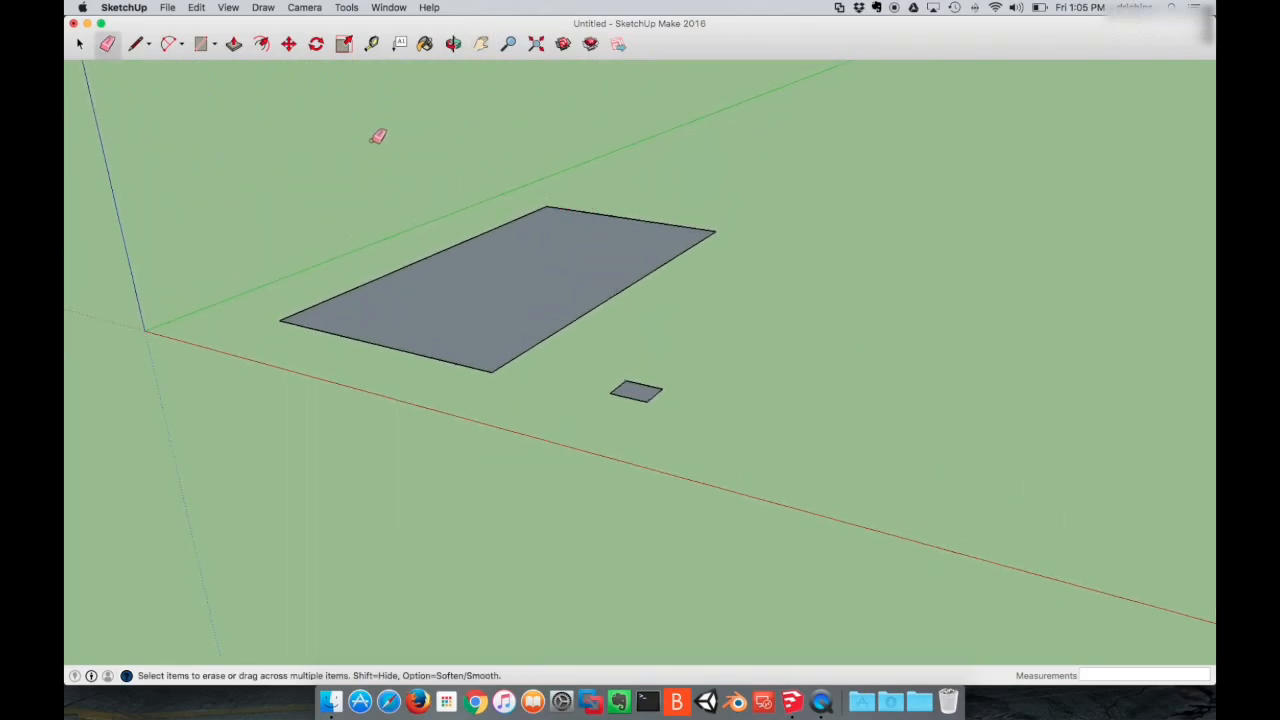
mouse_move(371, 251)
mouse_down()
mouse_move(391, 260)
mouse_move(389, 337)
mouse_move(594, 290)
mouse_move(621, 204)
mouse_up()
- Examine the remaining small rectangle close up and from different sides in relation to the red, green and blue axes
scroll(646, 404, up, 8)
scroll(645, 404, up, 2)
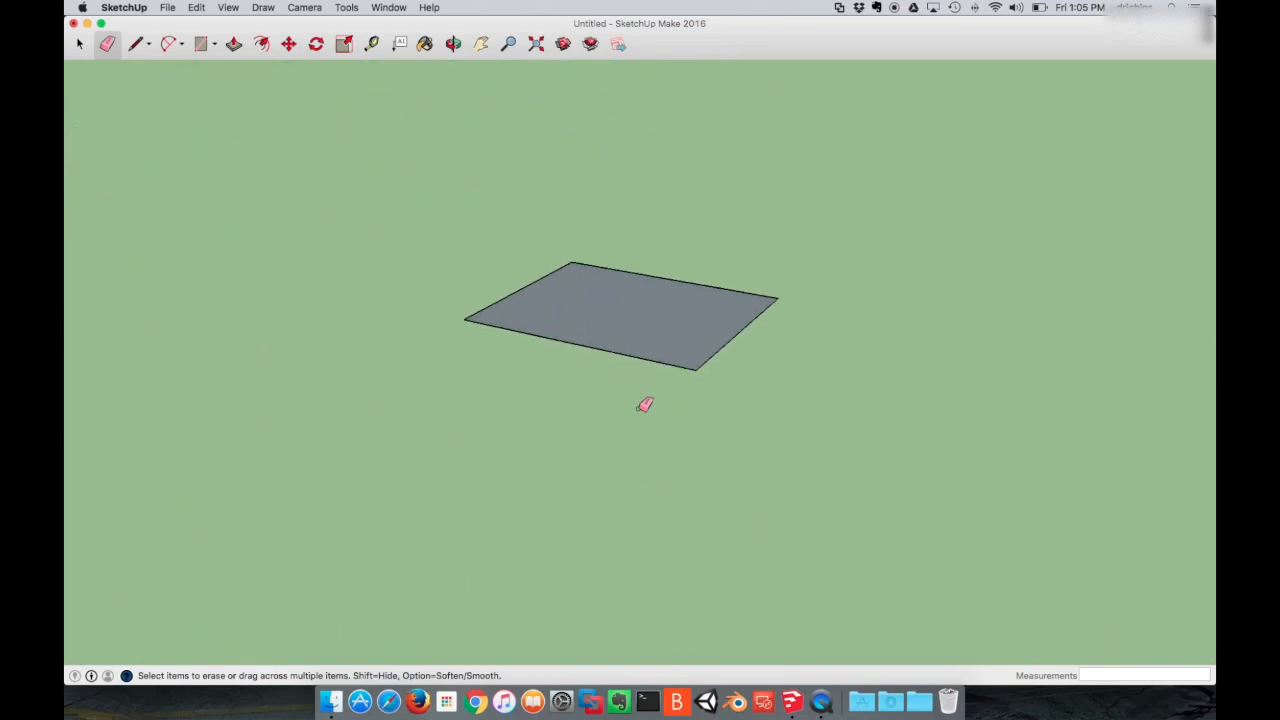
key(h)
mouse_move(643, 323)
mouse_down()
mouse_move(631, 317)
mouse_move(624, 340)
mouse_up()
key(o)
drag(680, 394, 269, 294)
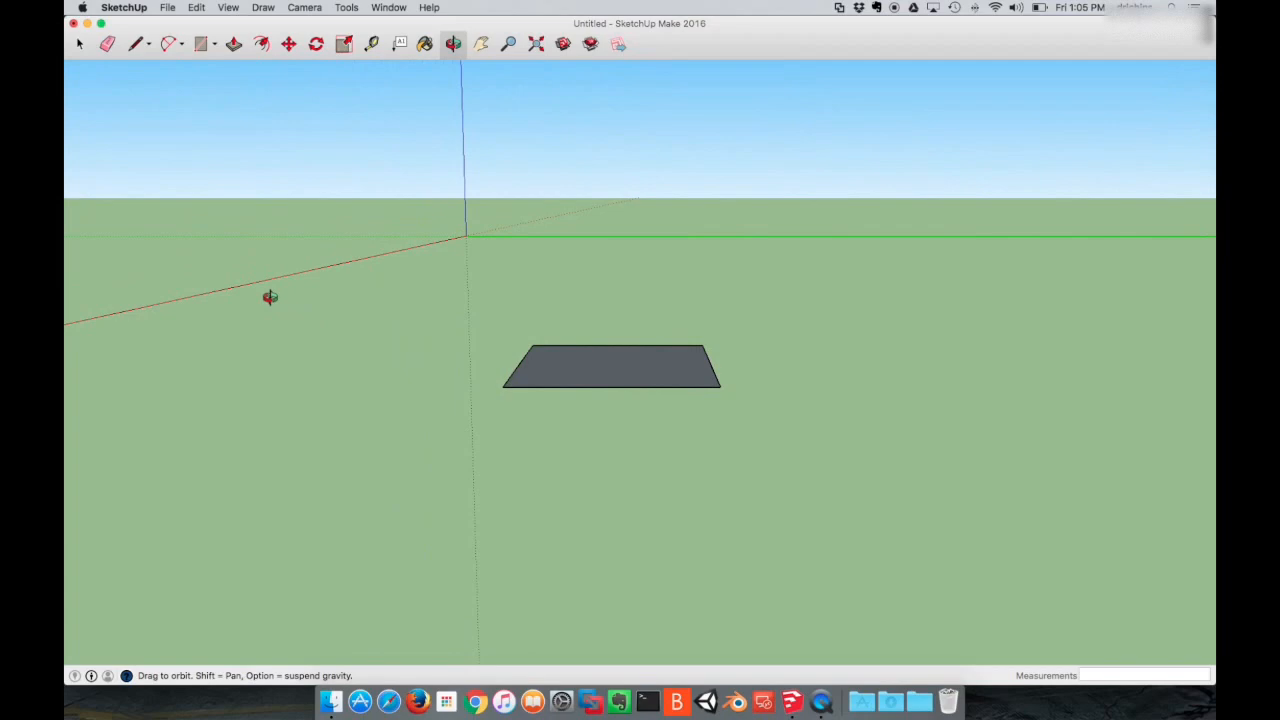
drag(786, 351, 751, 351)
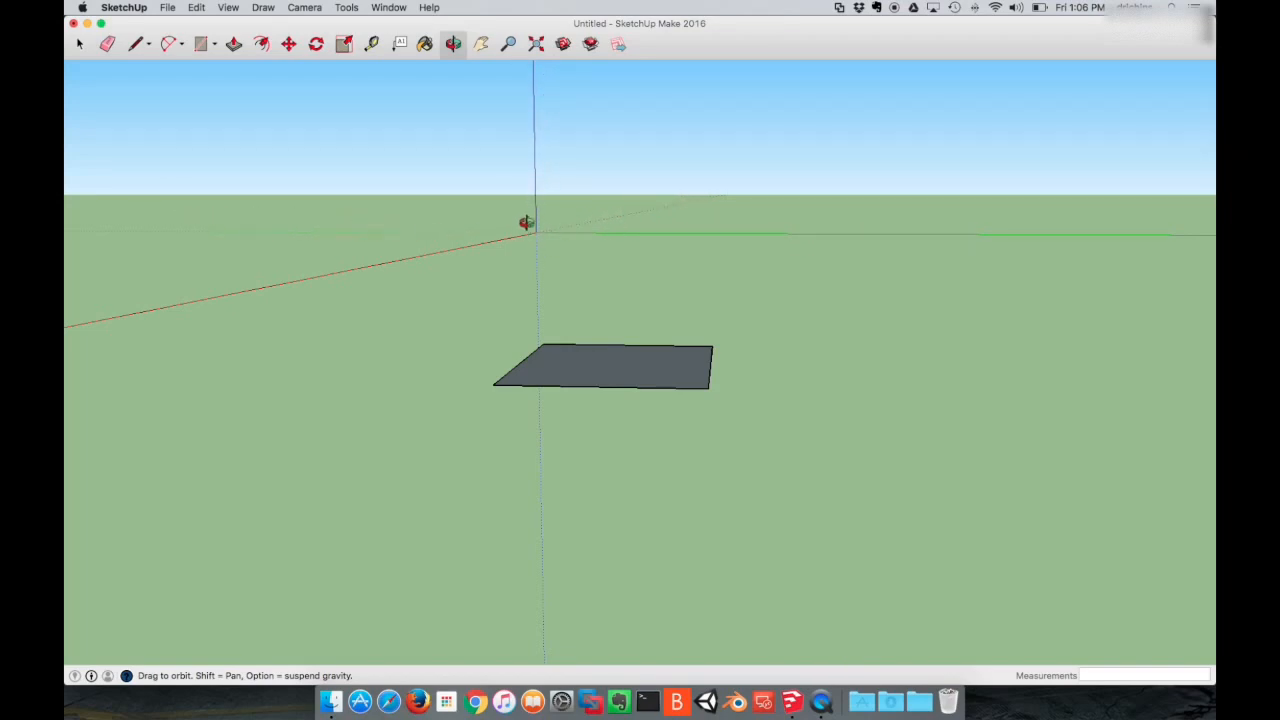
drag(517, 531, 597, 563)
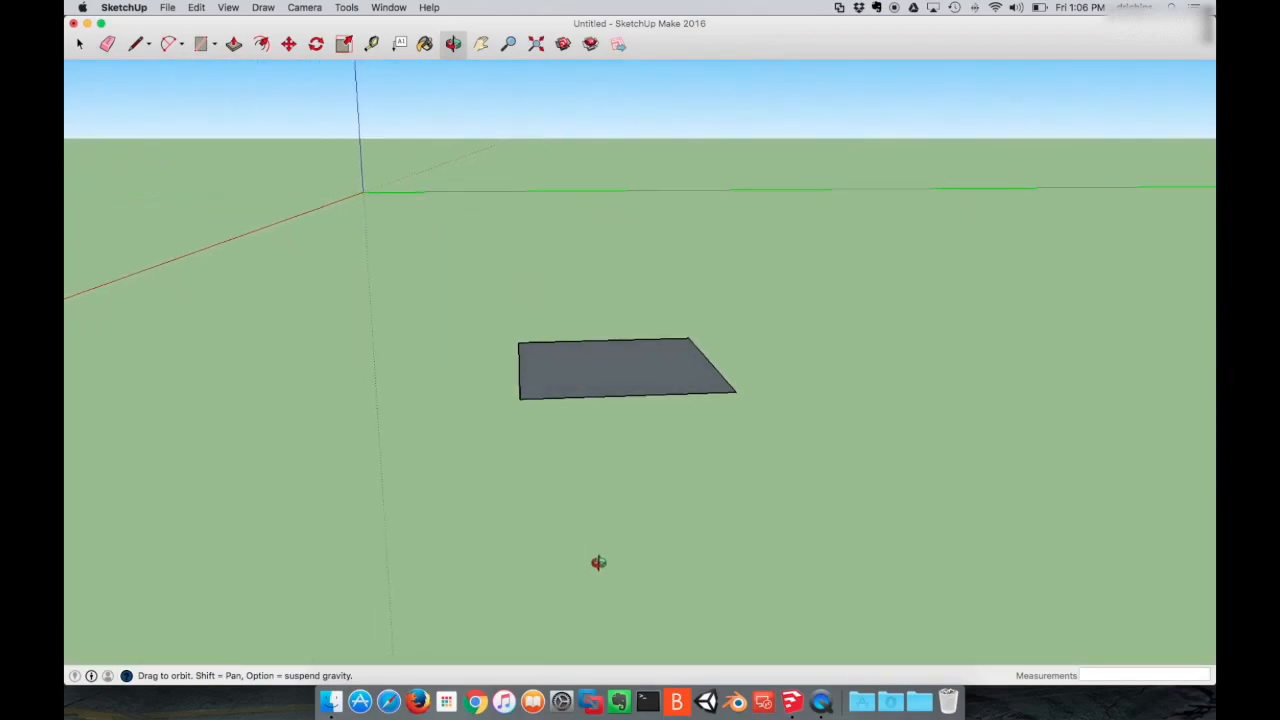
drag(773, 320, 657, 329)
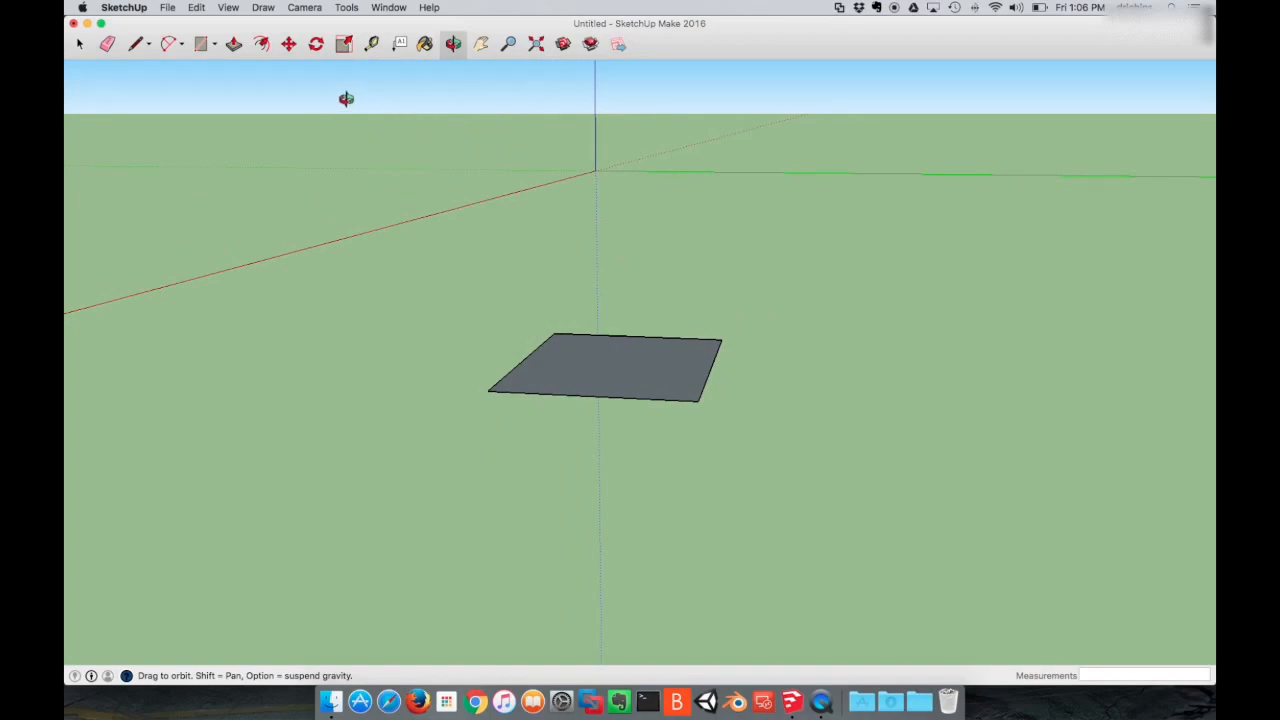
- Push/Pull the 5" by 4" rectangle upward 3" to form a box
click(235, 47)
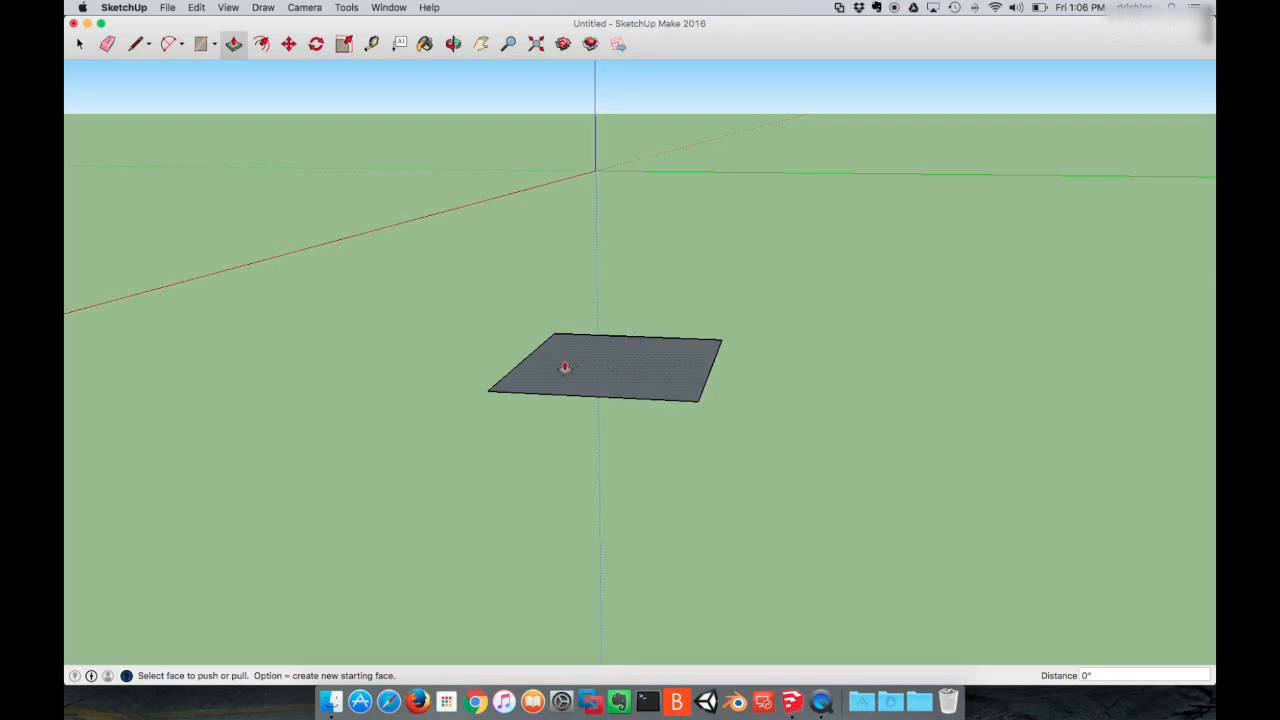
drag(628, 369, 647, 292)
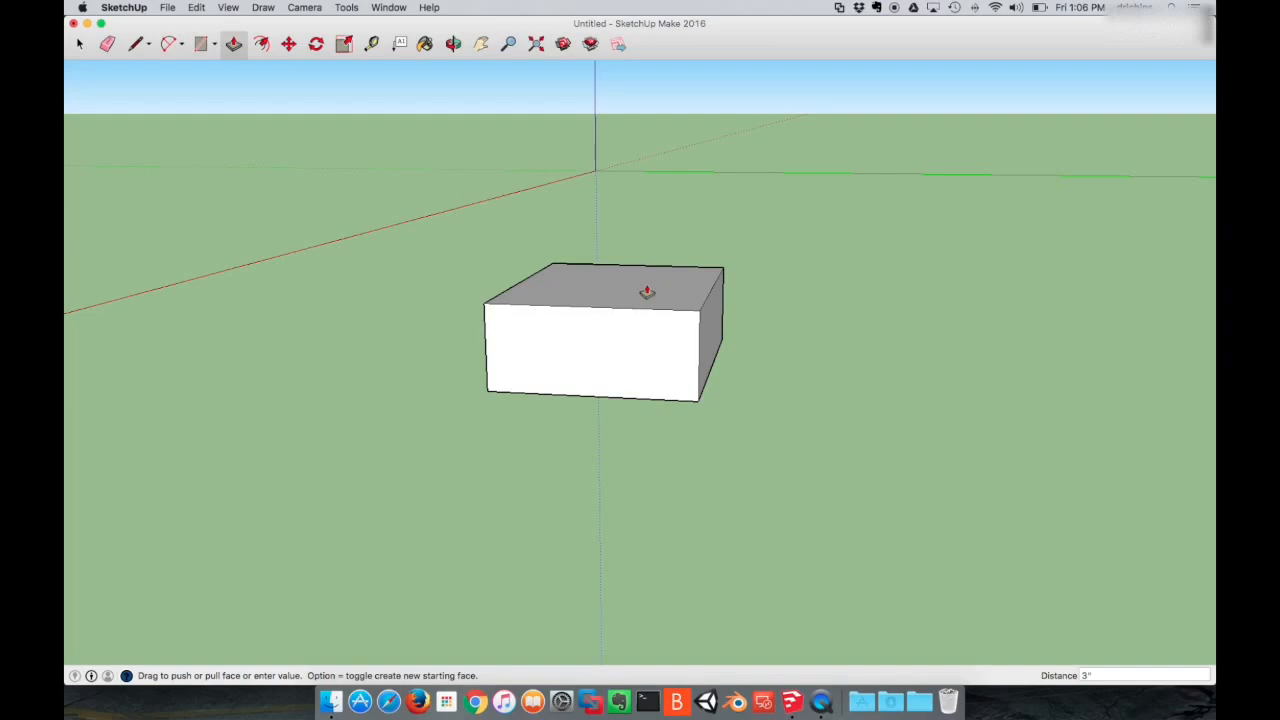
key(Return)
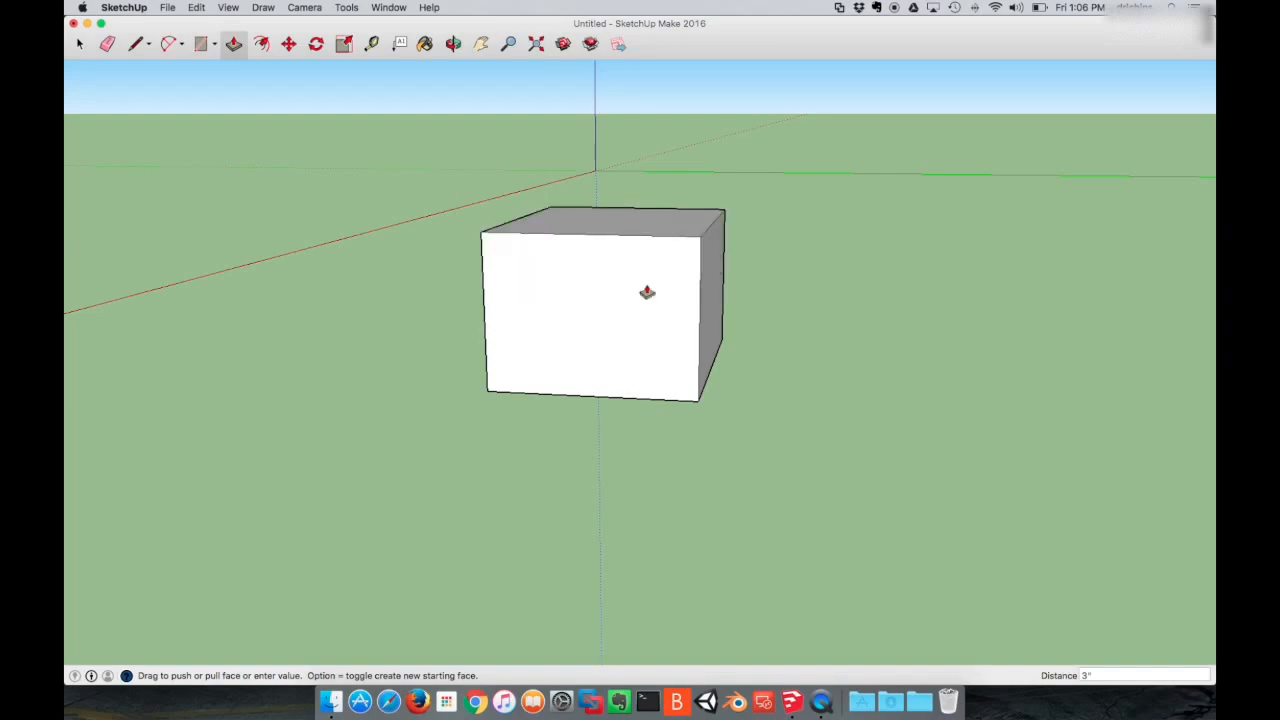
- Create a horizontal guide line about 11/16" below the top edge of the box's front face with the Tape Measure tool
key(o)
drag(791, 271, 678, 338)
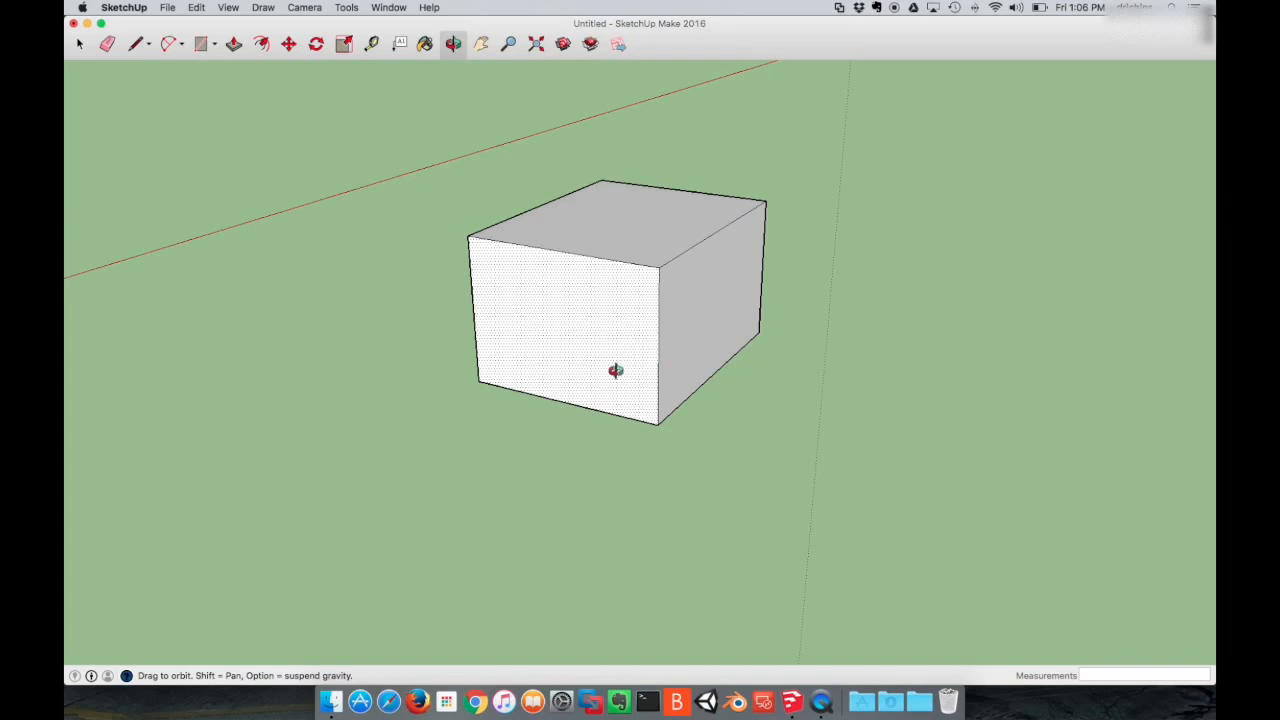
drag(489, 460, 495, 457)
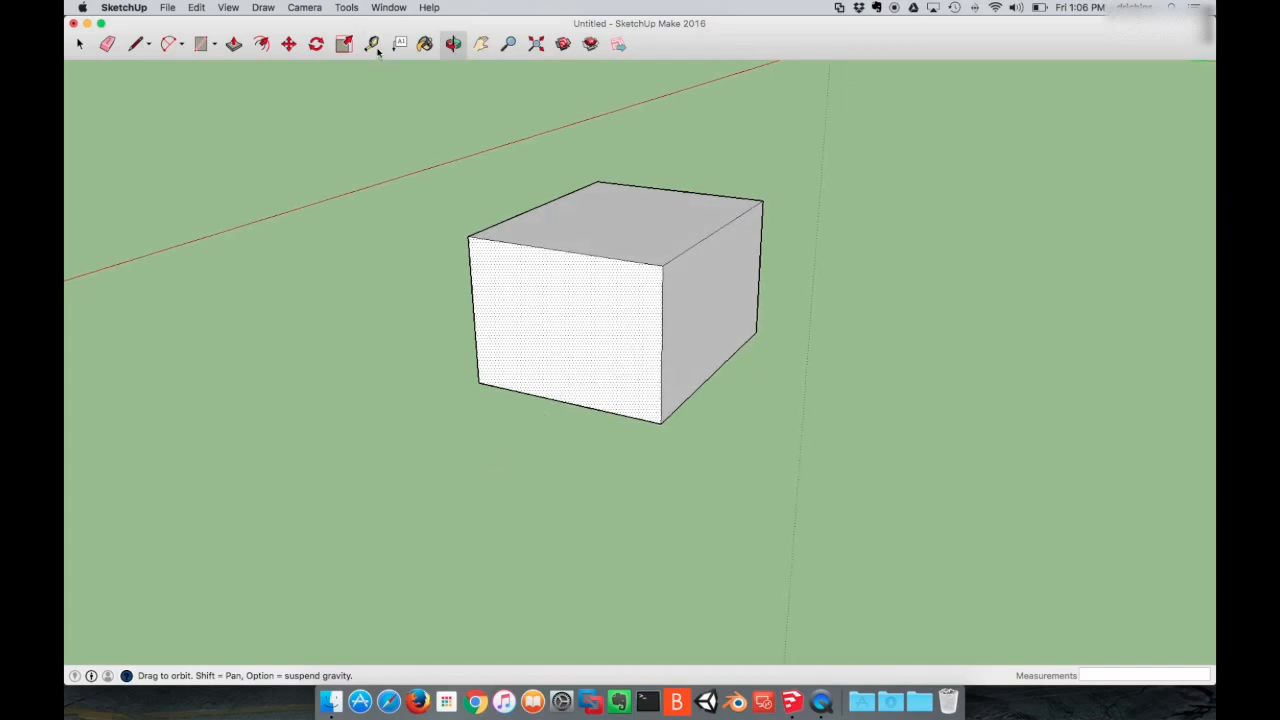
key(t)
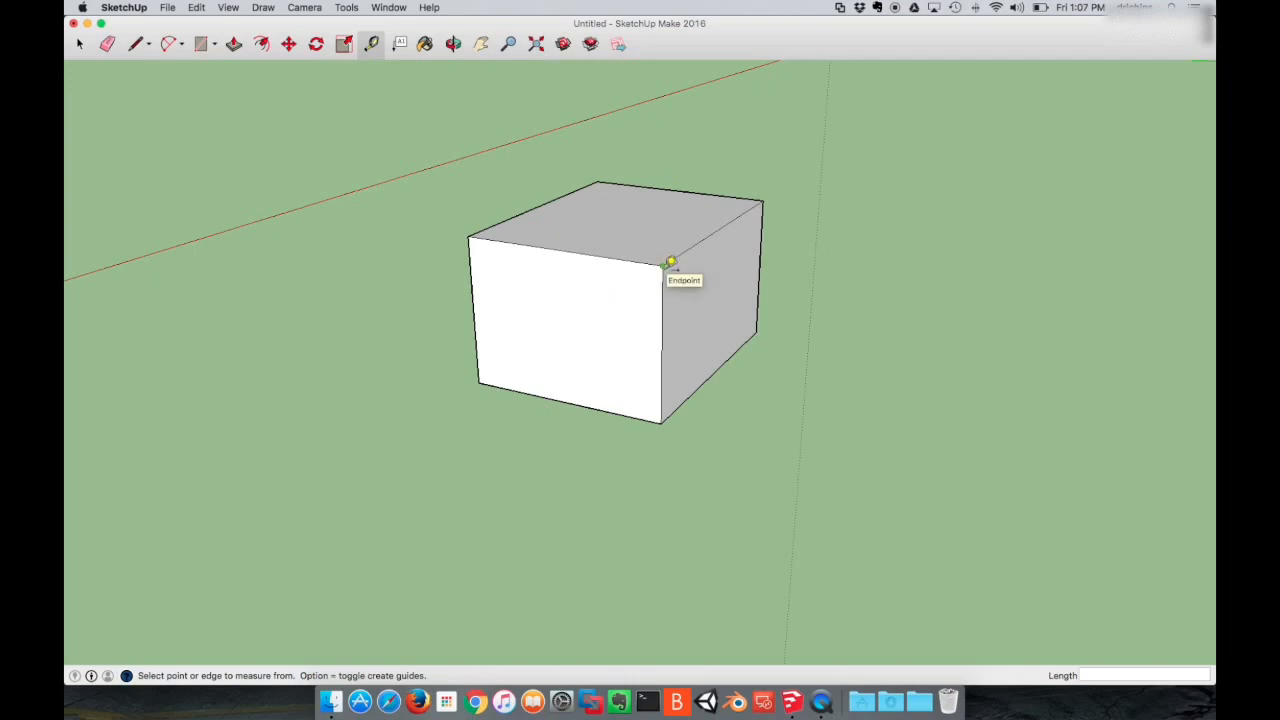
click(565, 243)
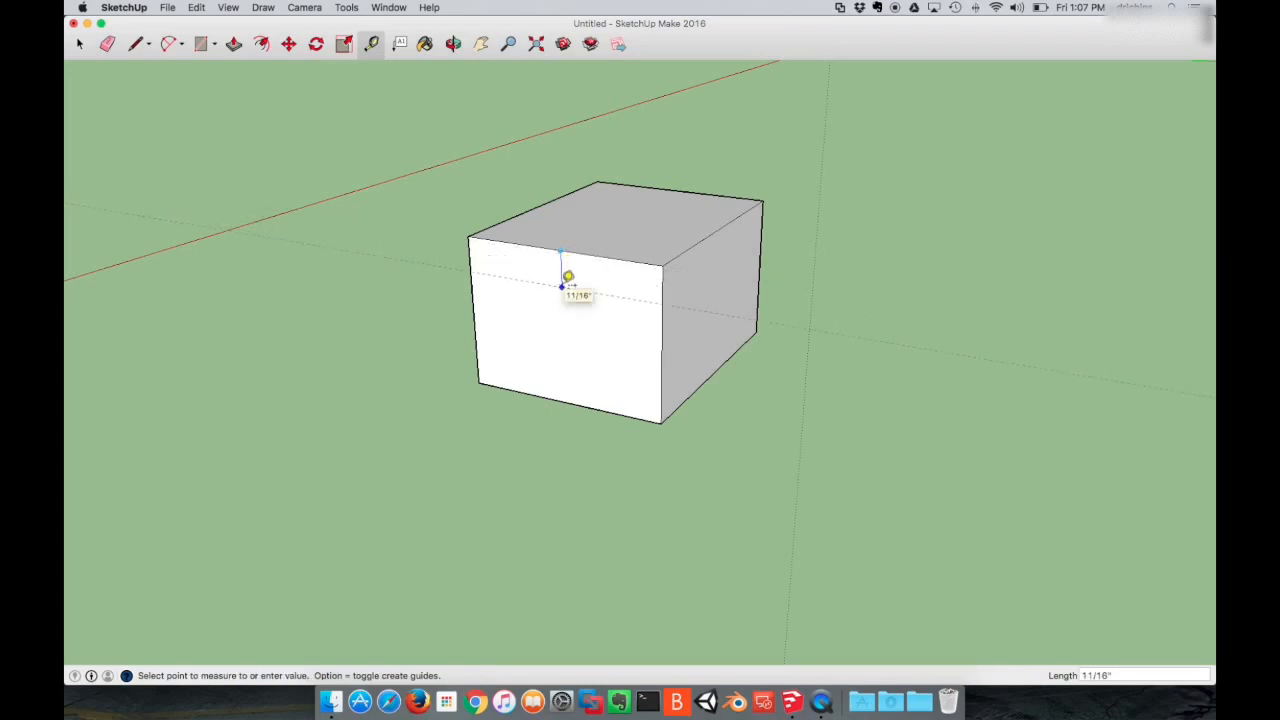
click(567, 279)
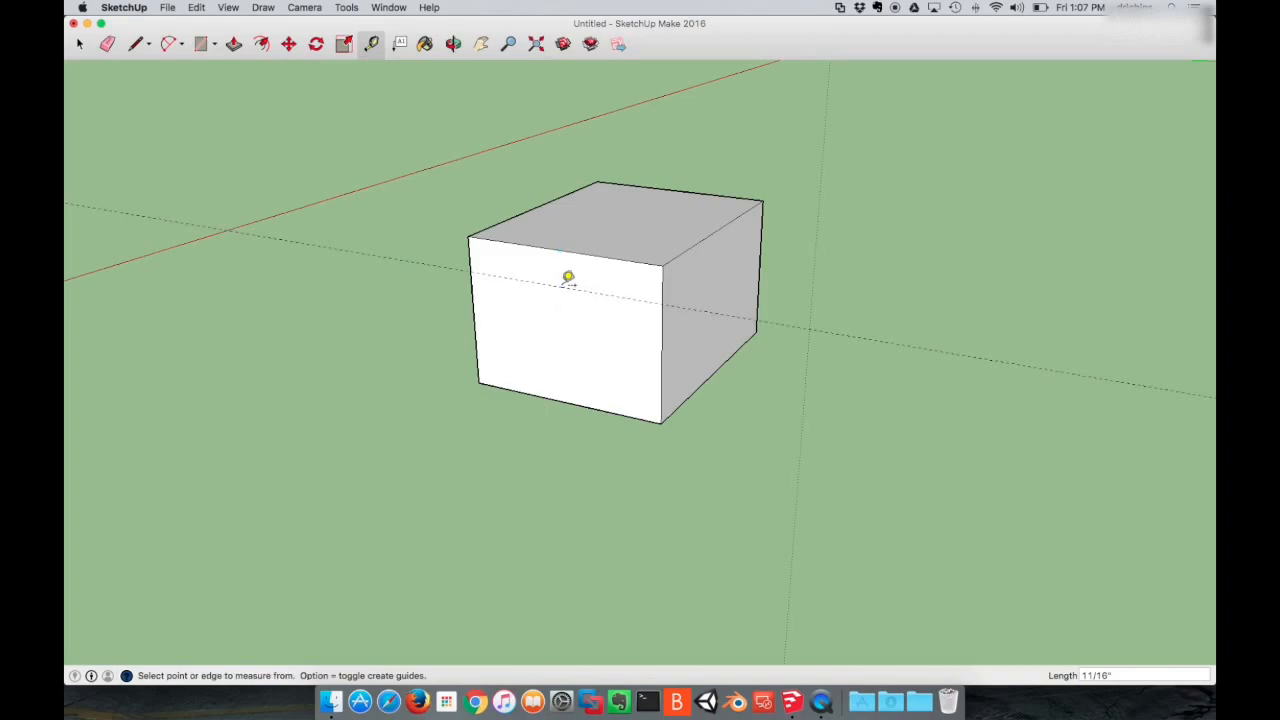
- Draw two sloping lines on the front face from the top edge's midpoint to where the guide meets each vertical edge
key(l)
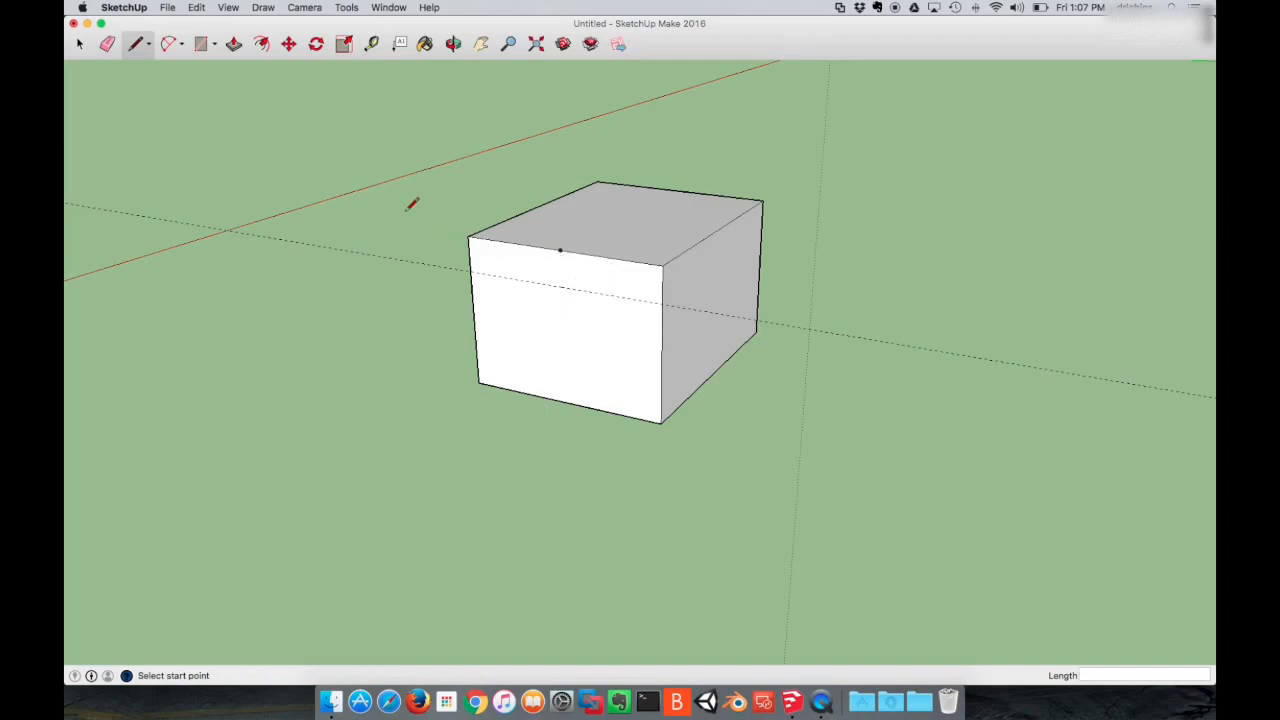
click(151, 44)
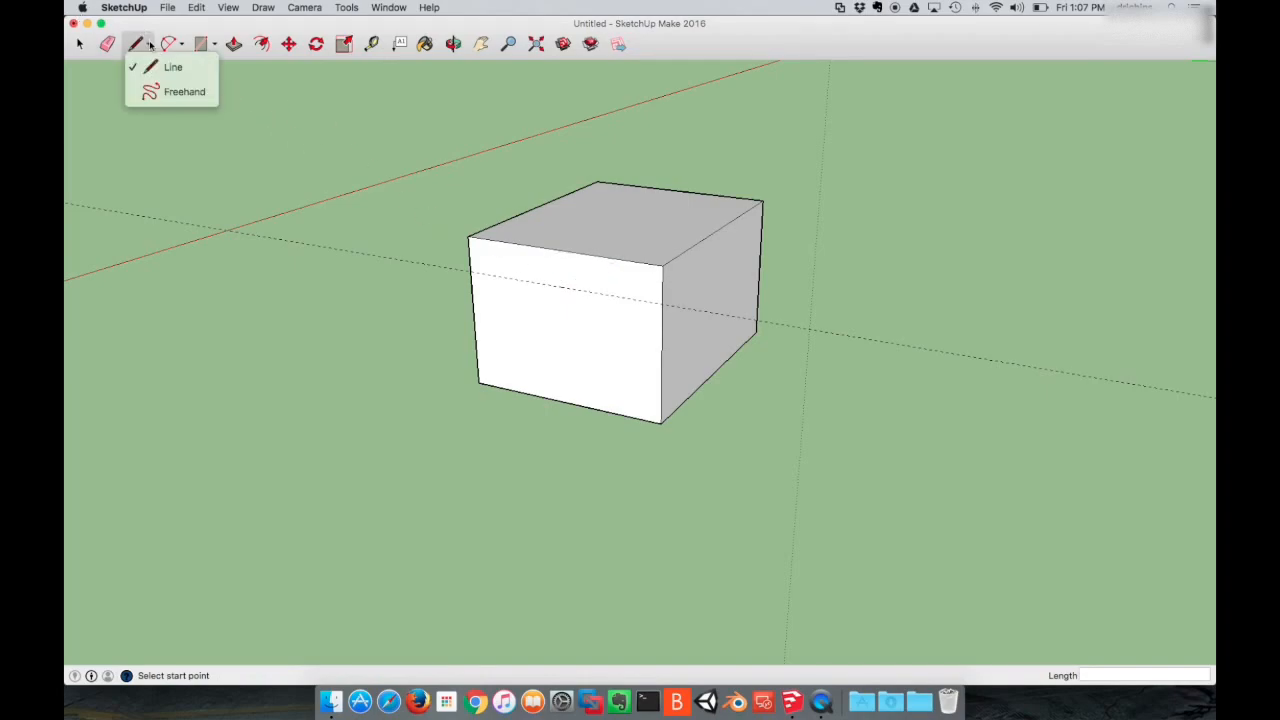
click(172, 67)
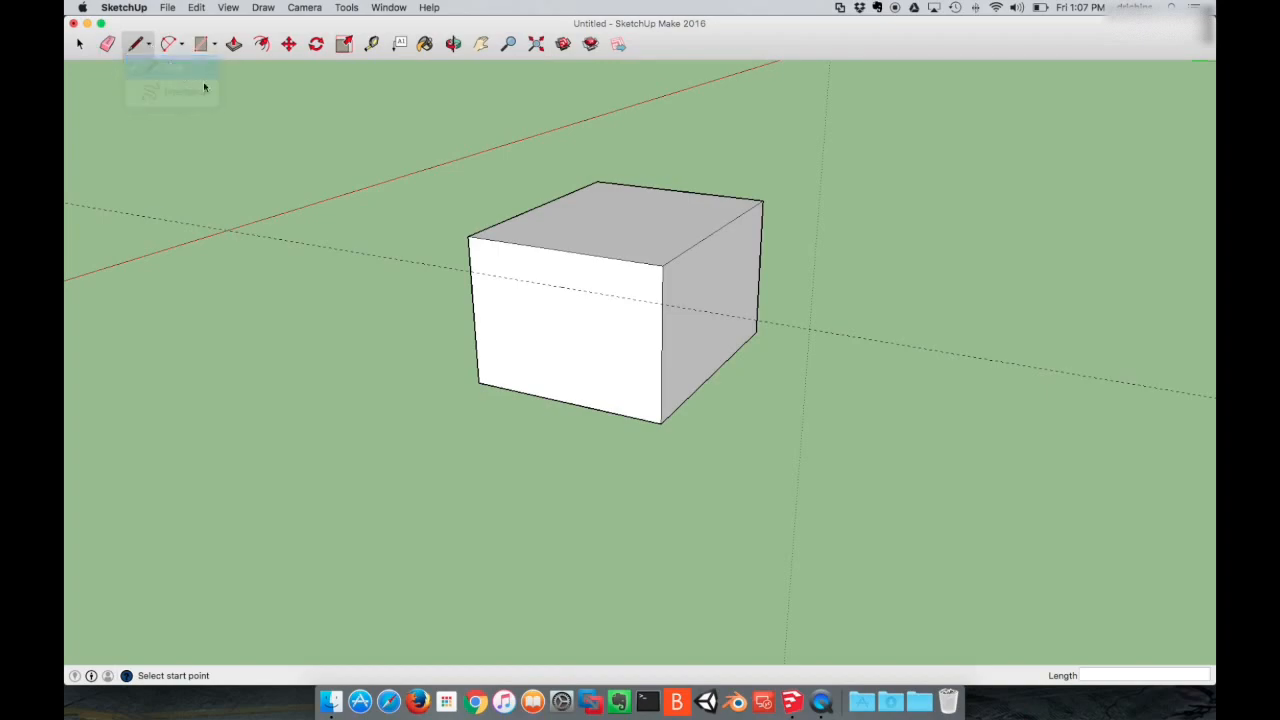
click(561, 251)
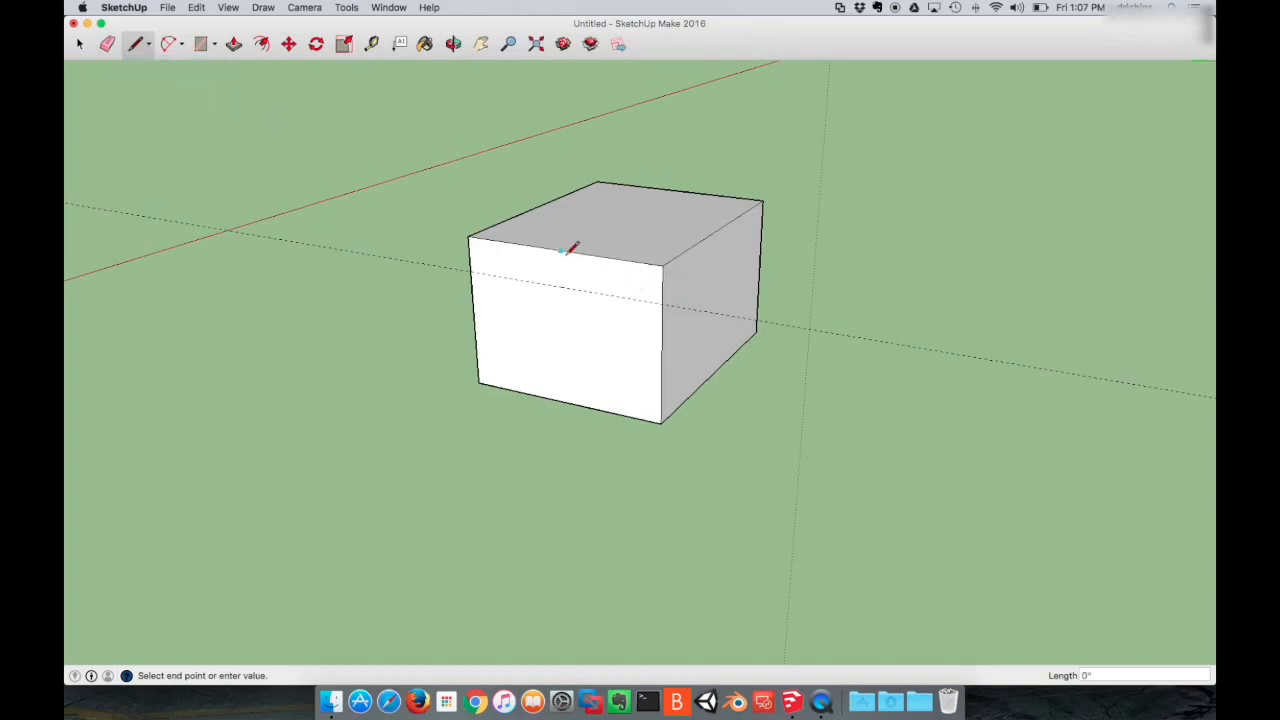
click(662, 300)
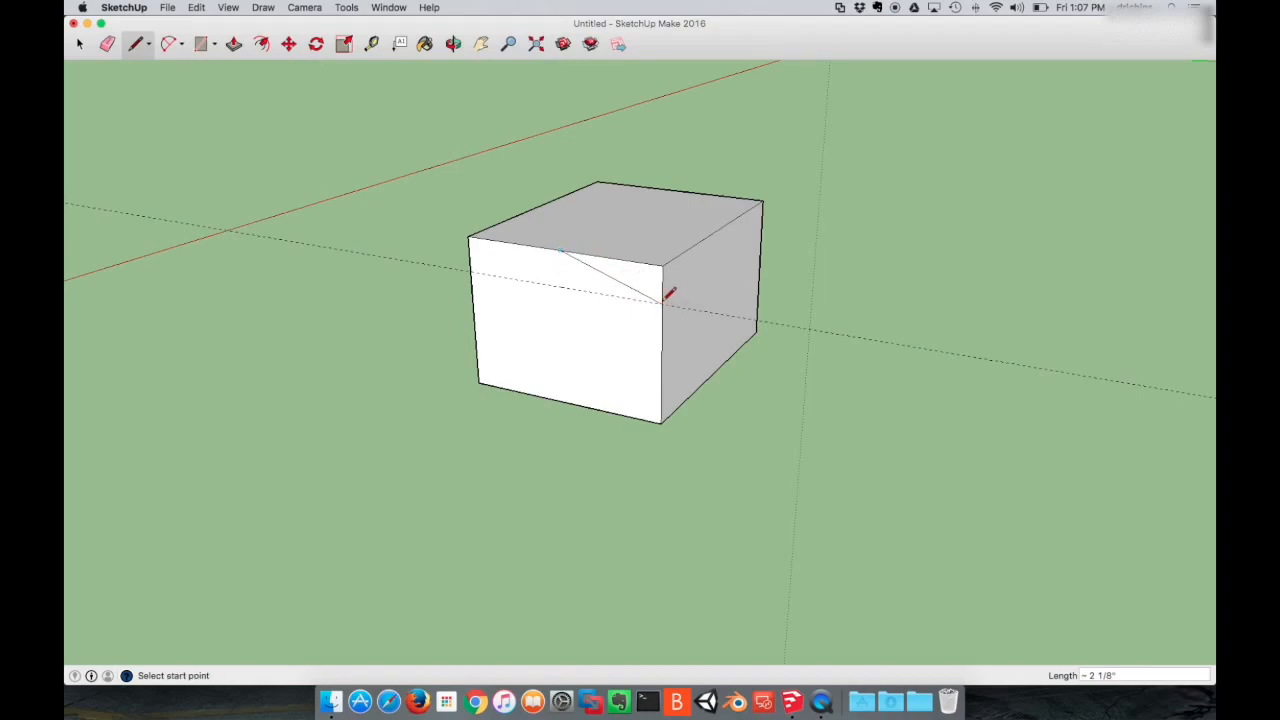
click(561, 249)
click(472, 270)
- Push/Pull both upper corner triangles of the front face back 5" through the box to shape a gable roof
key(p)
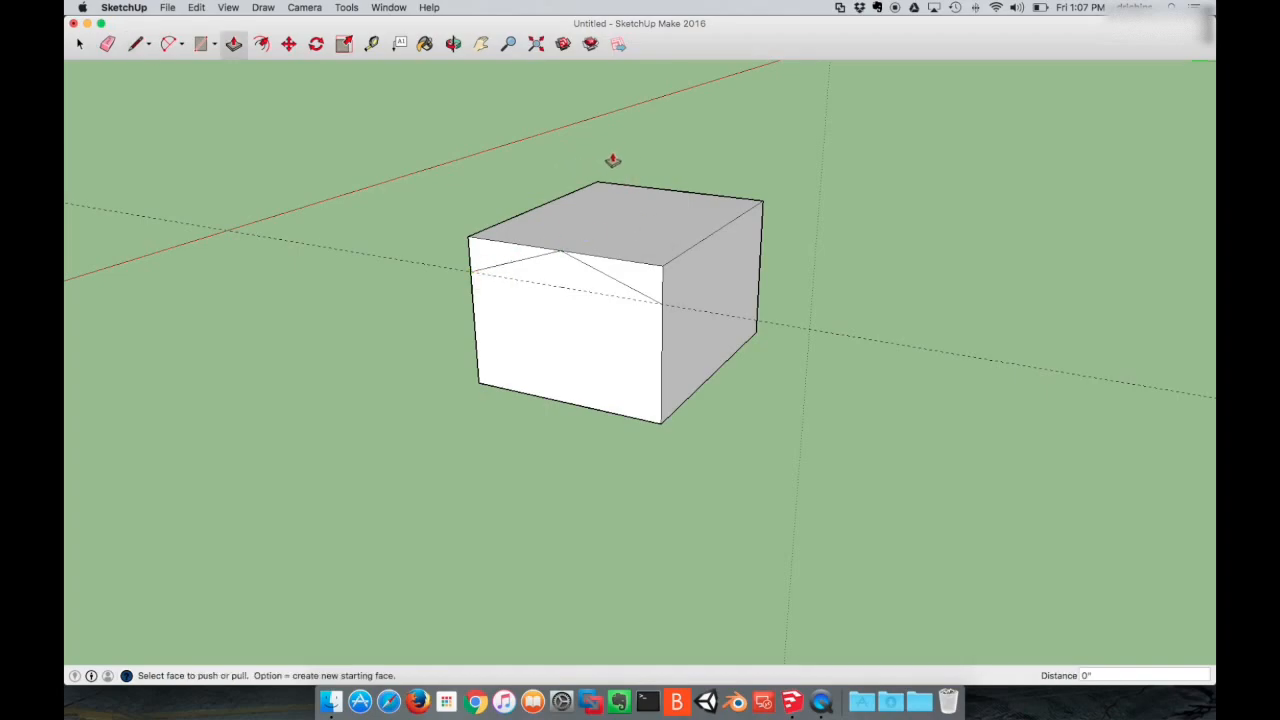
drag(634, 273, 775, 204)
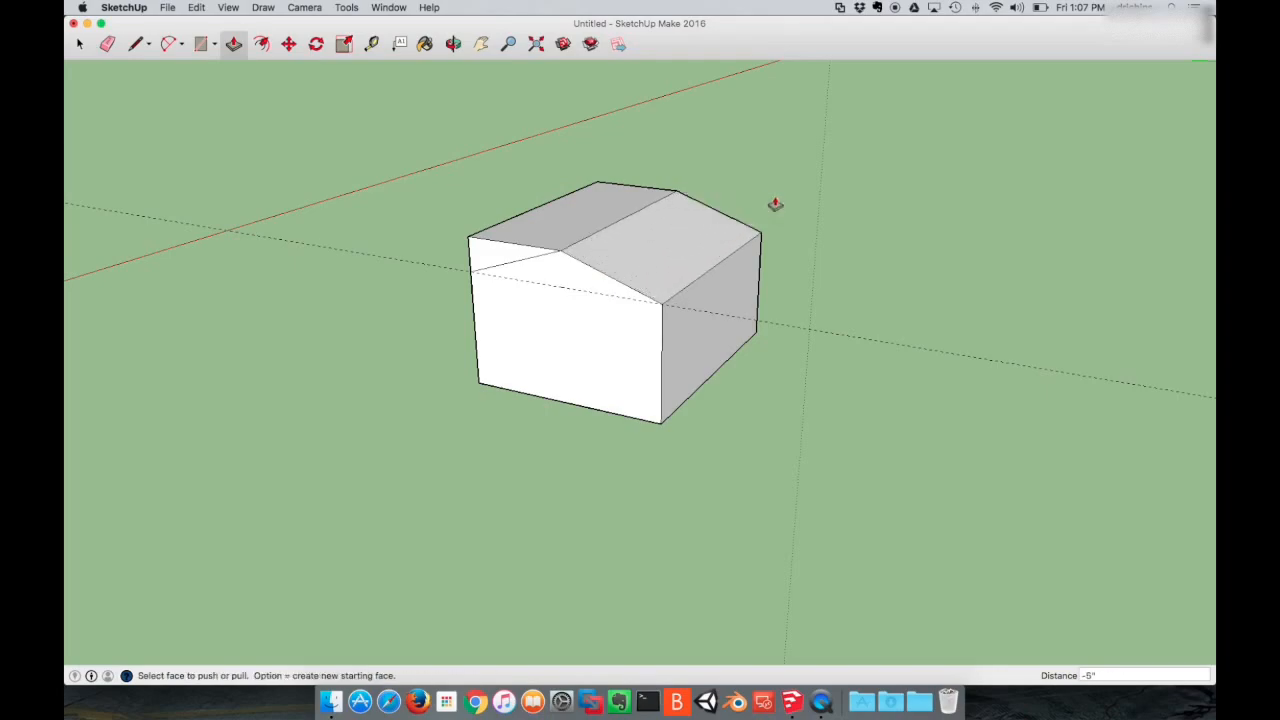
drag(494, 252, 672, 165)
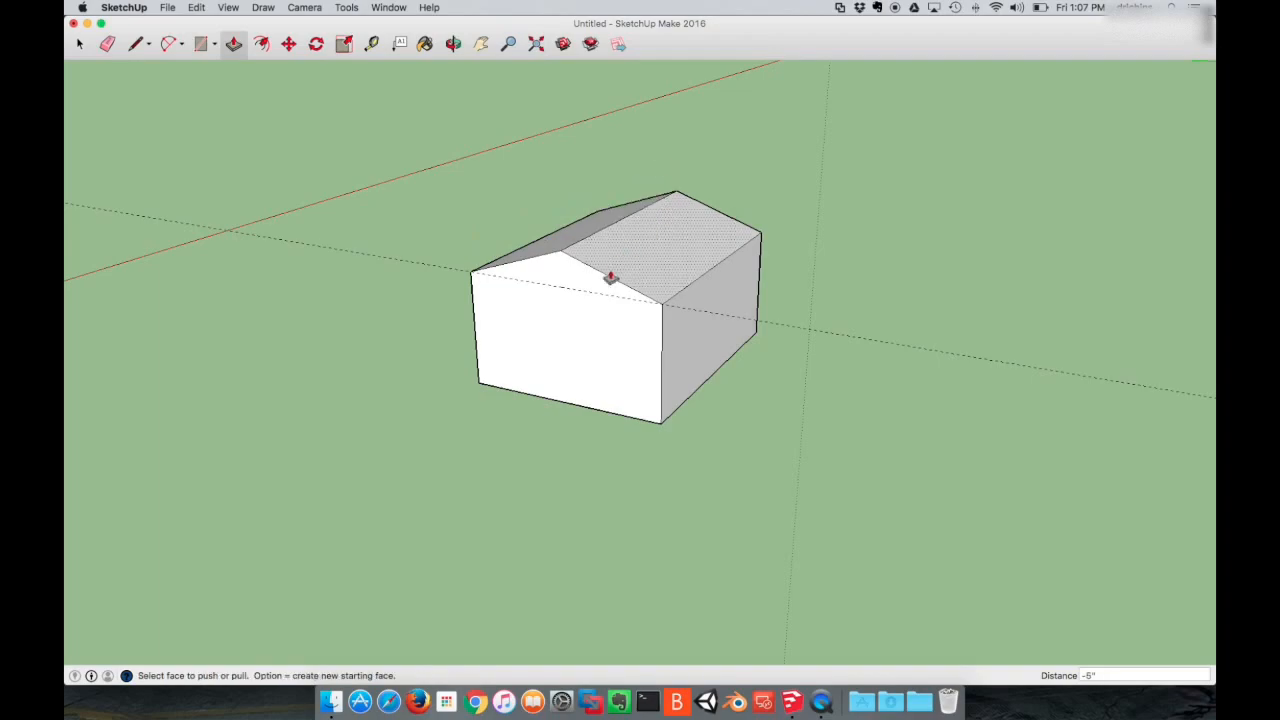
- Erase the guide line across the front gable wall
scroll(604, 287, up, 4)
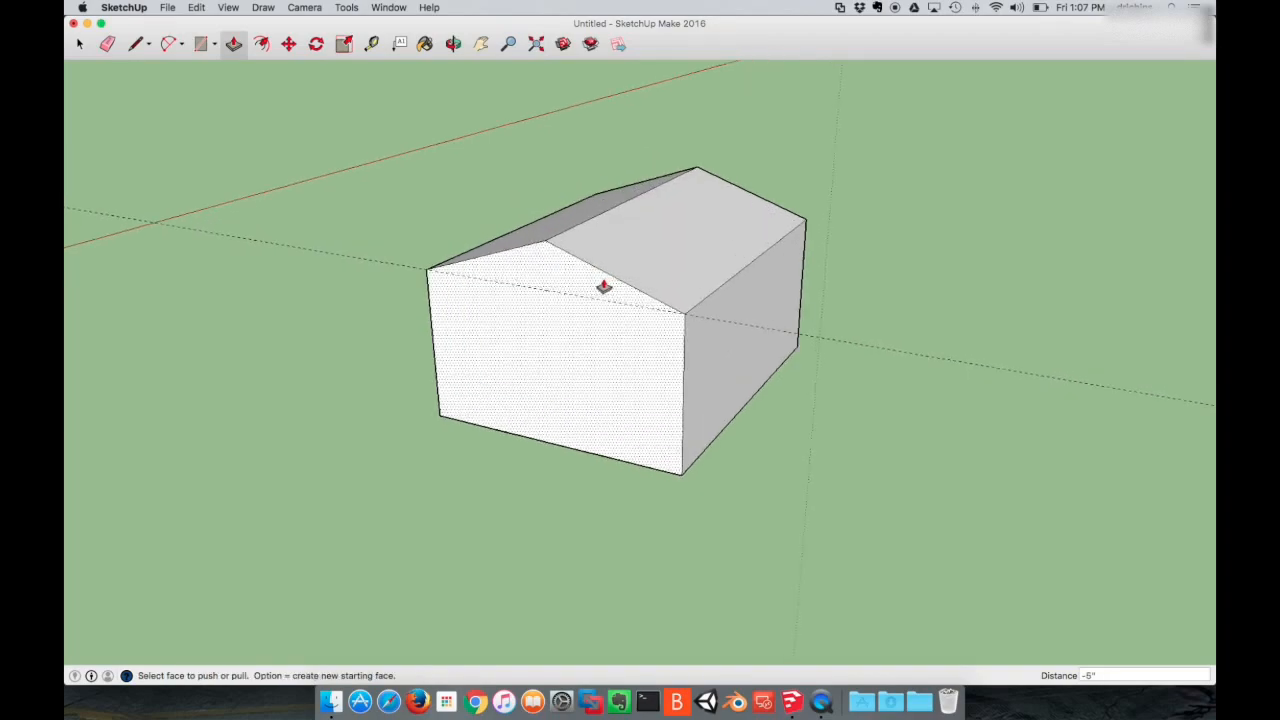
key(e)
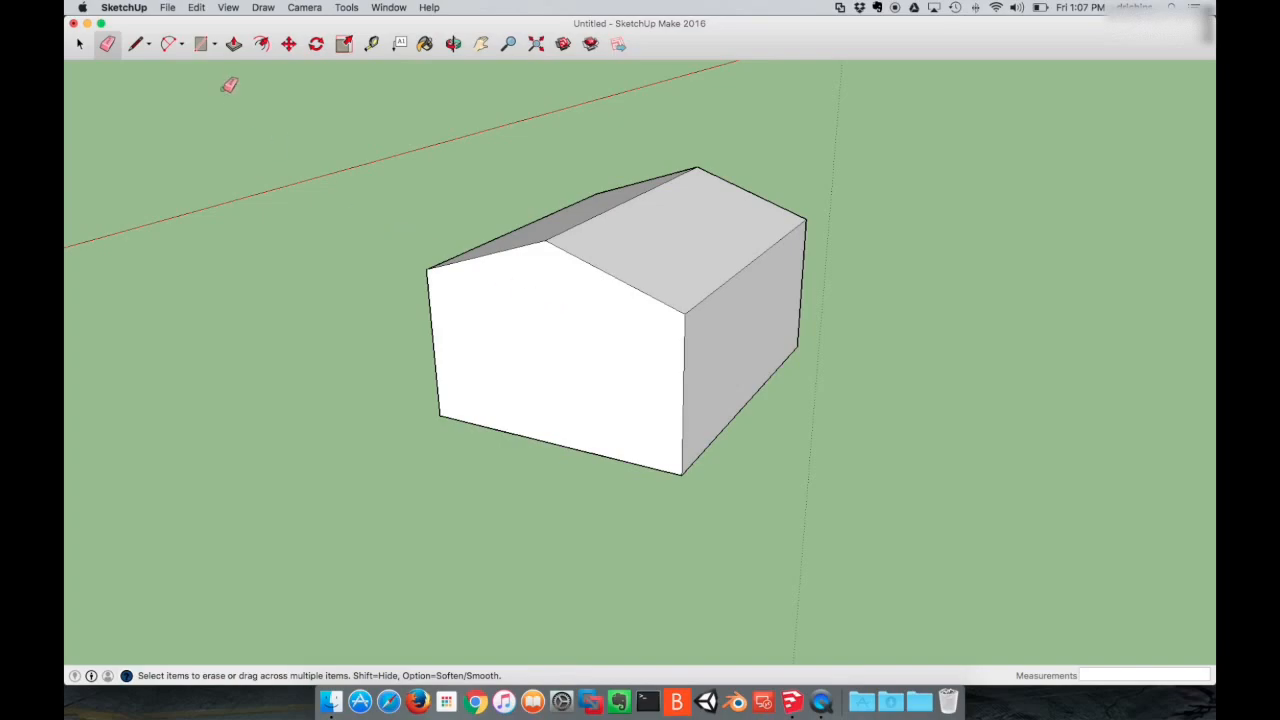
click(199, 8)
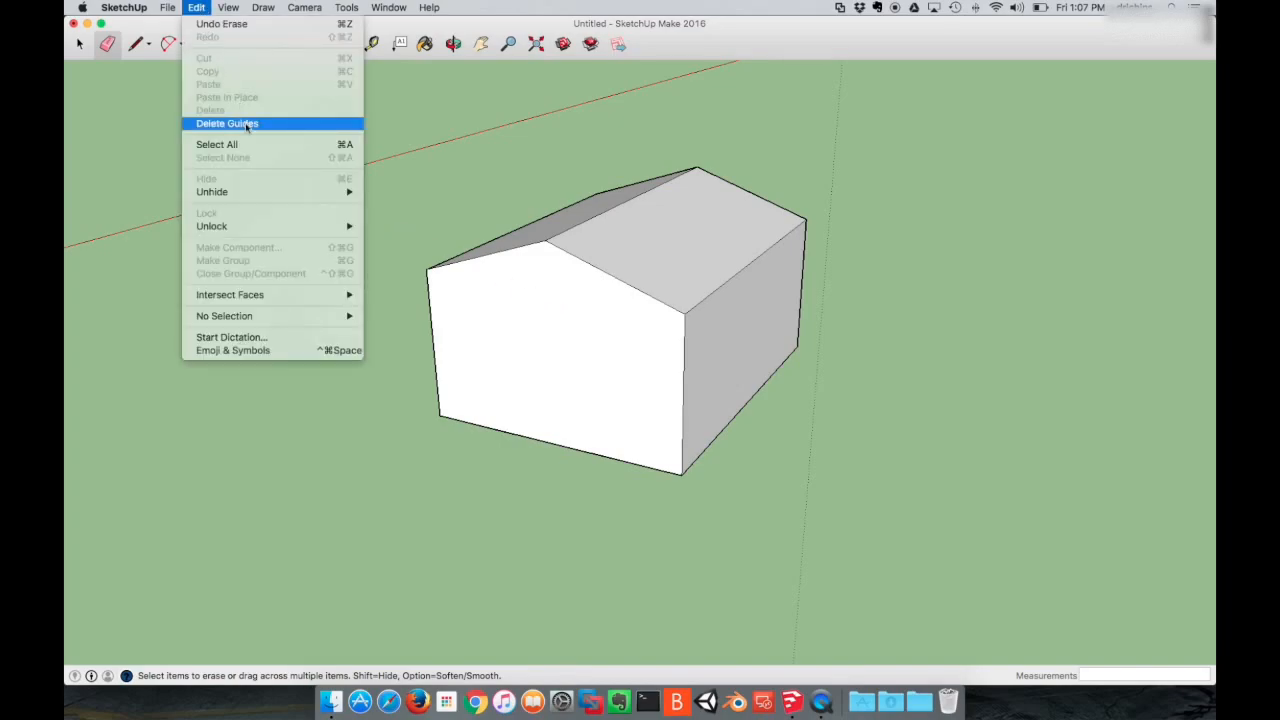
click(572, 347)
key(o)
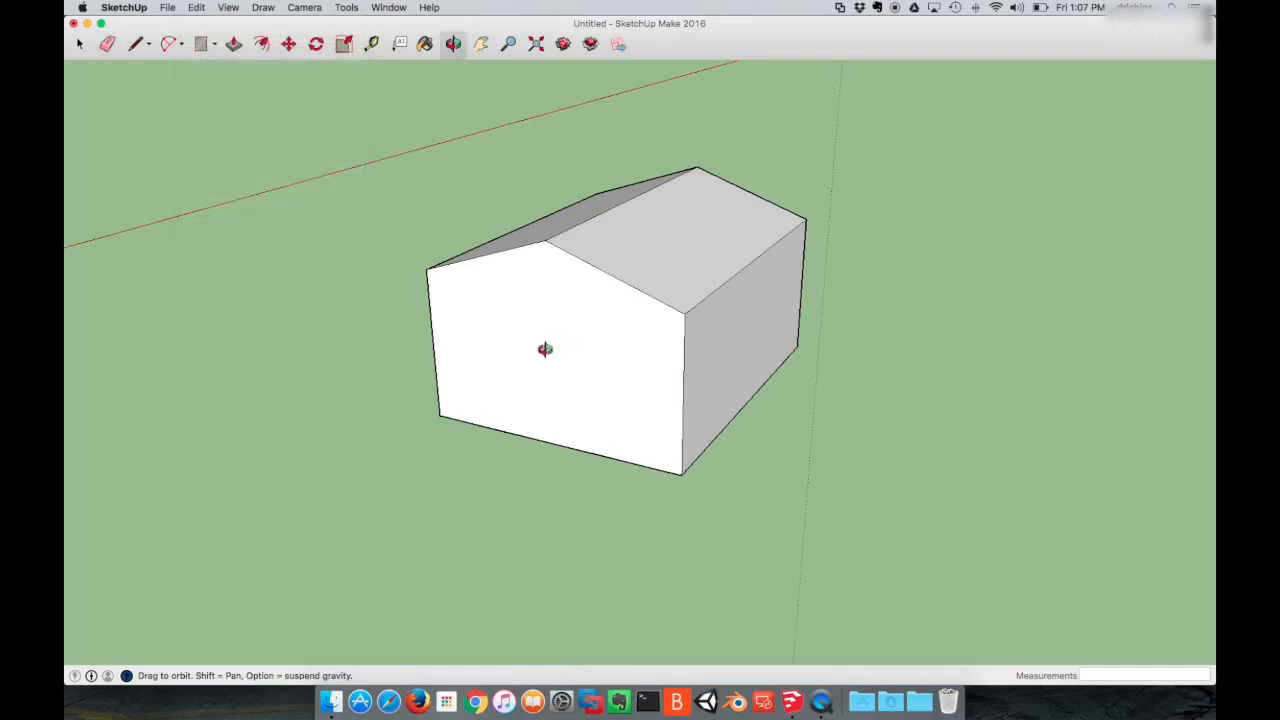
drag(460, 379, 560, 292)
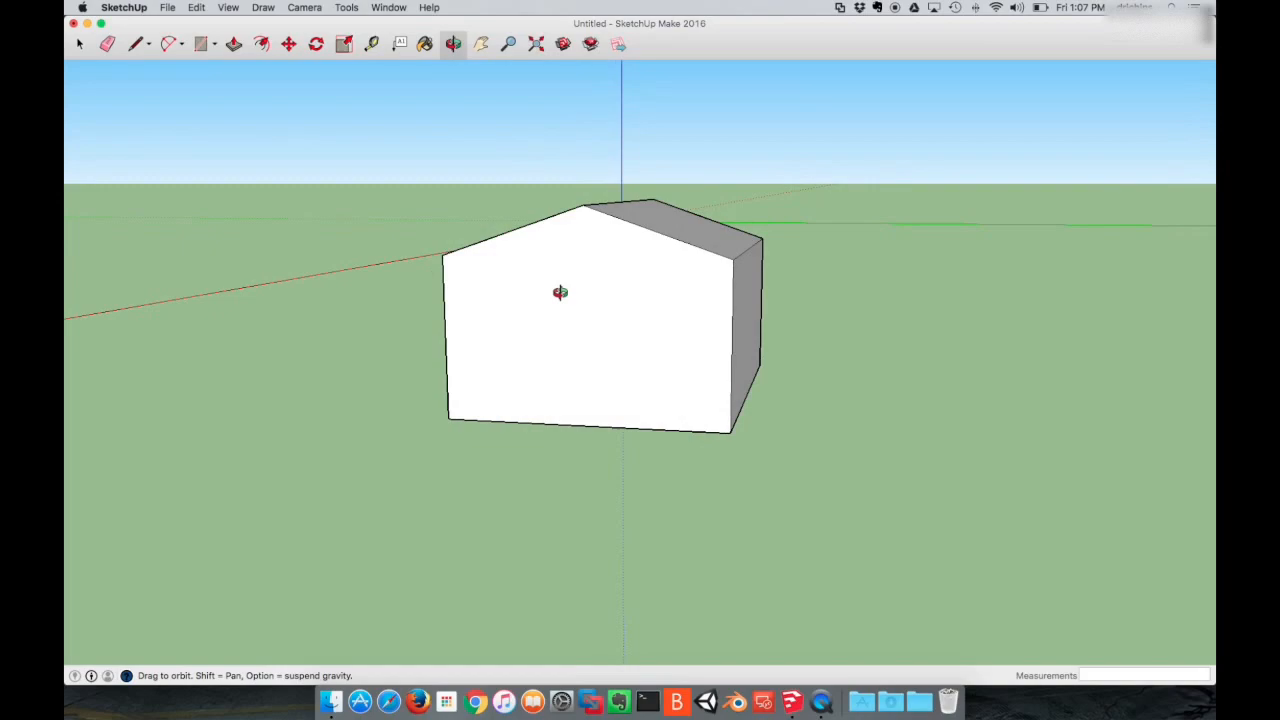
key(r)
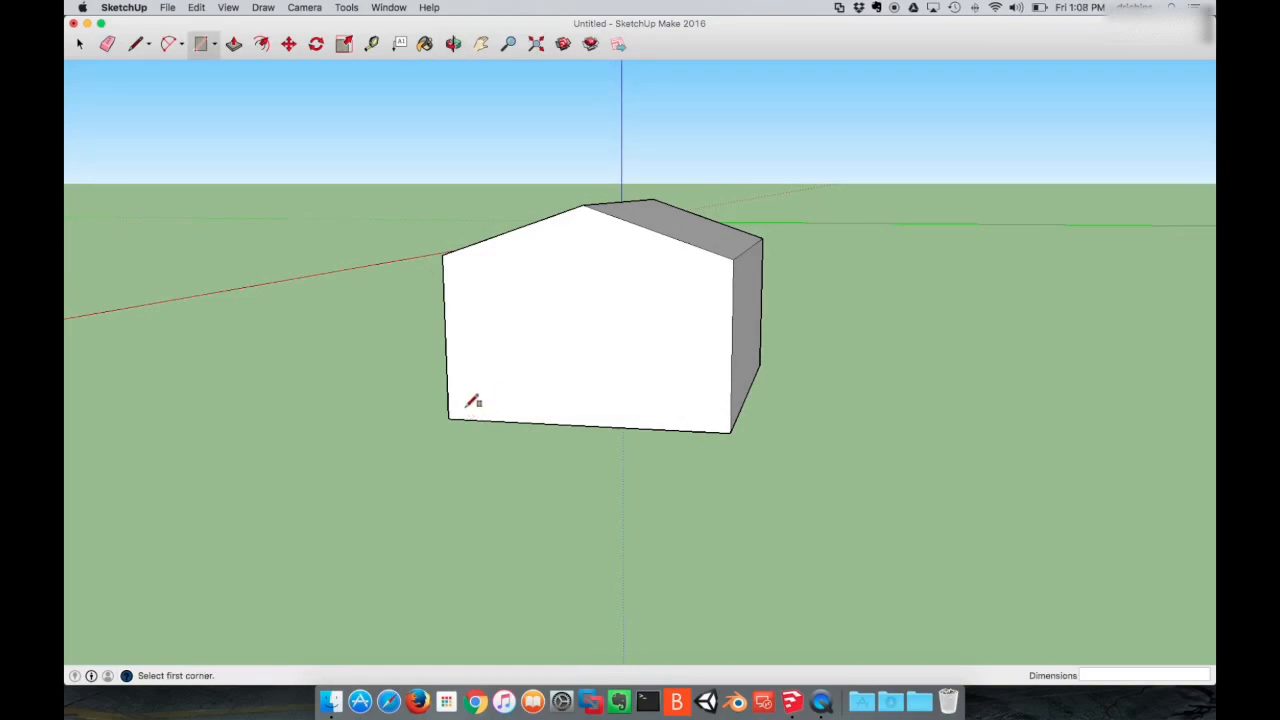
key(super+3)
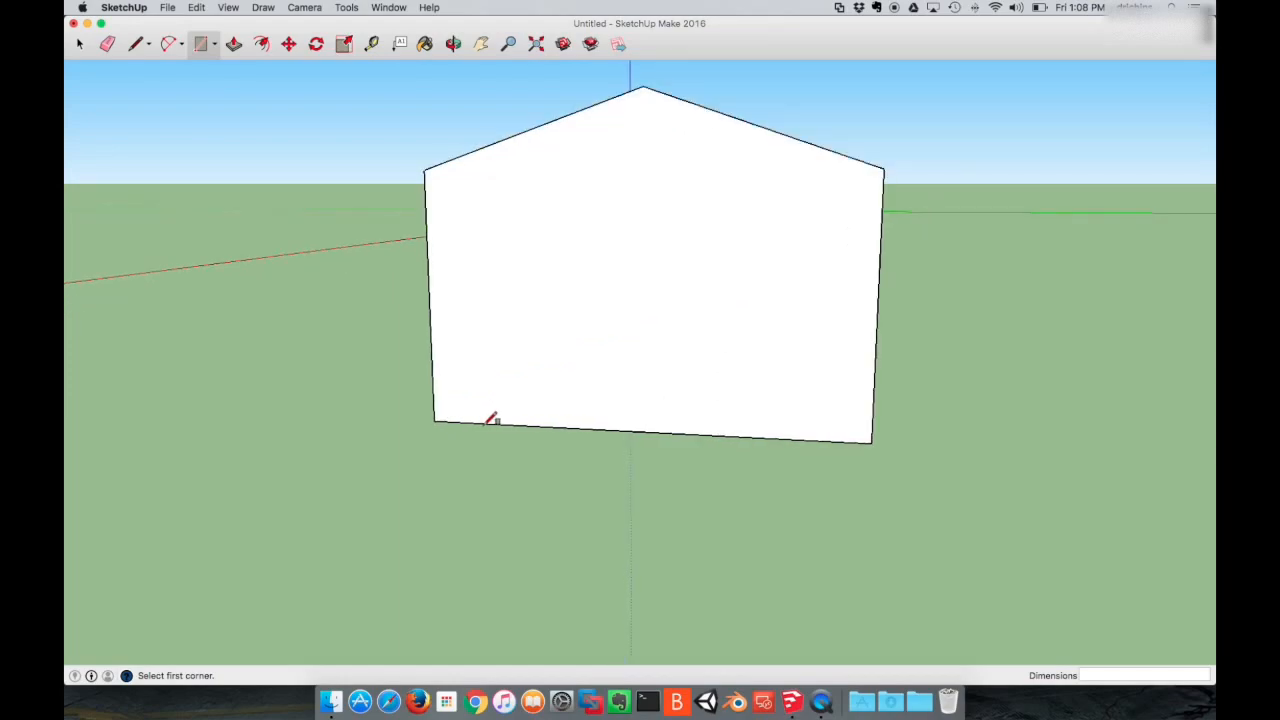
key(o)
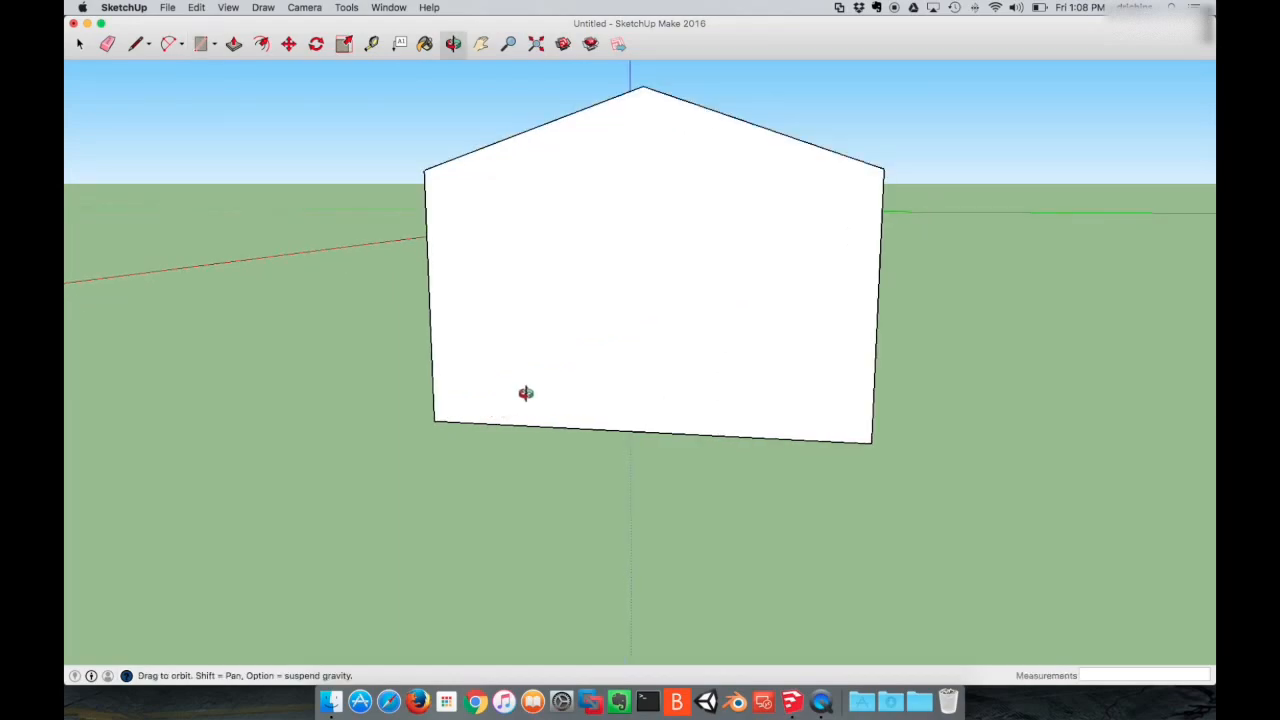
drag(566, 394, 484, 453)
key(r)
click(463, 429)
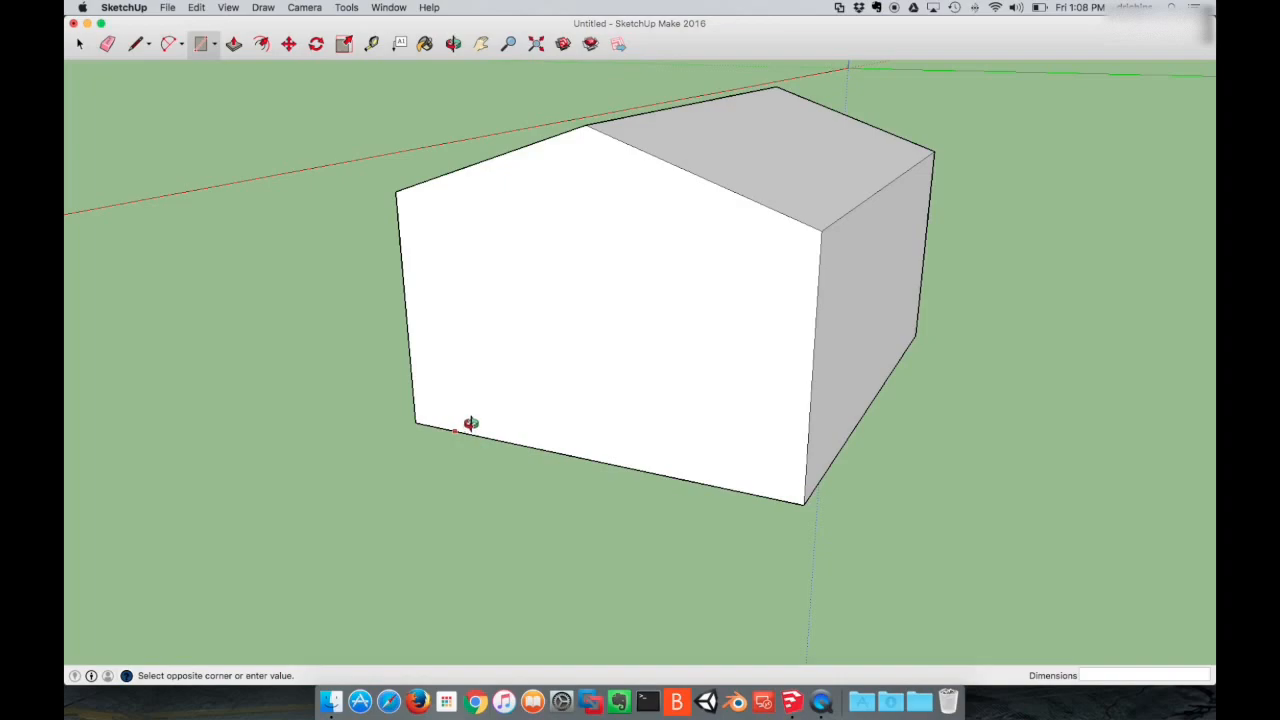
key(Escape)
- Draw a door rectangle about 3/4" by 1 3/16" on the gable wall's bottom edge near the left corner and delete its face
click(214, 46)
click(222, 63)
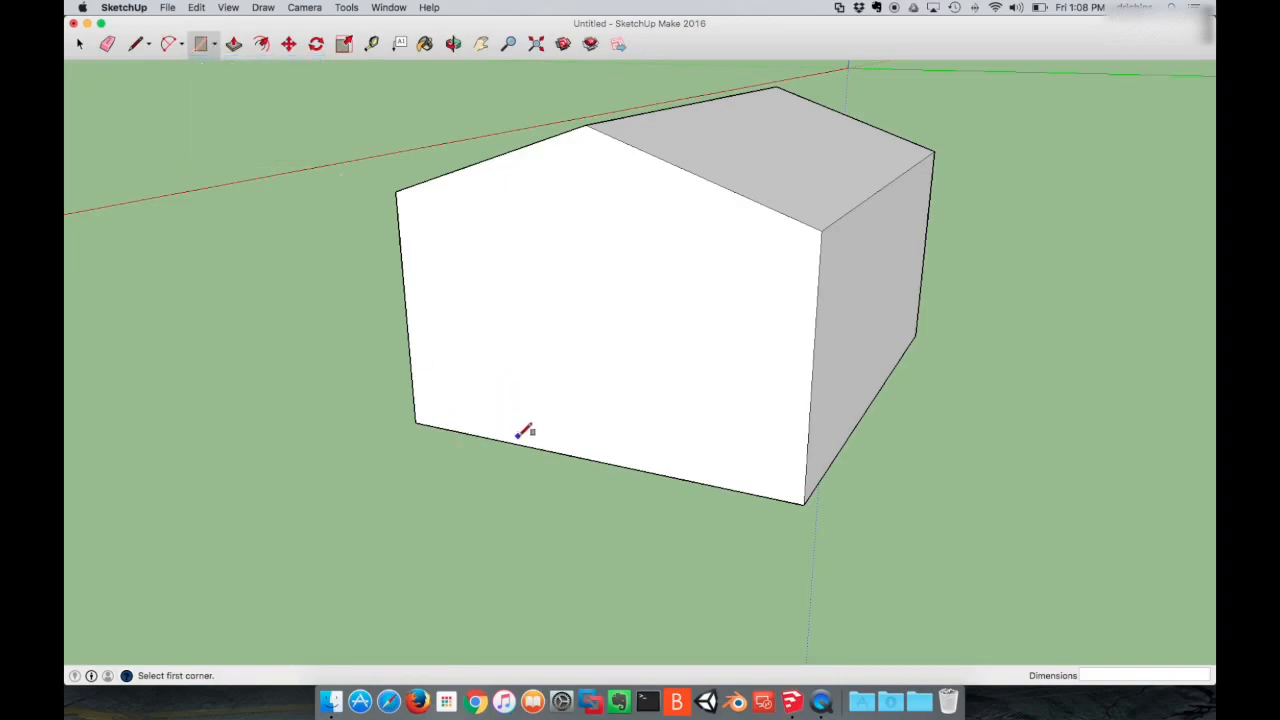
click(447, 429)
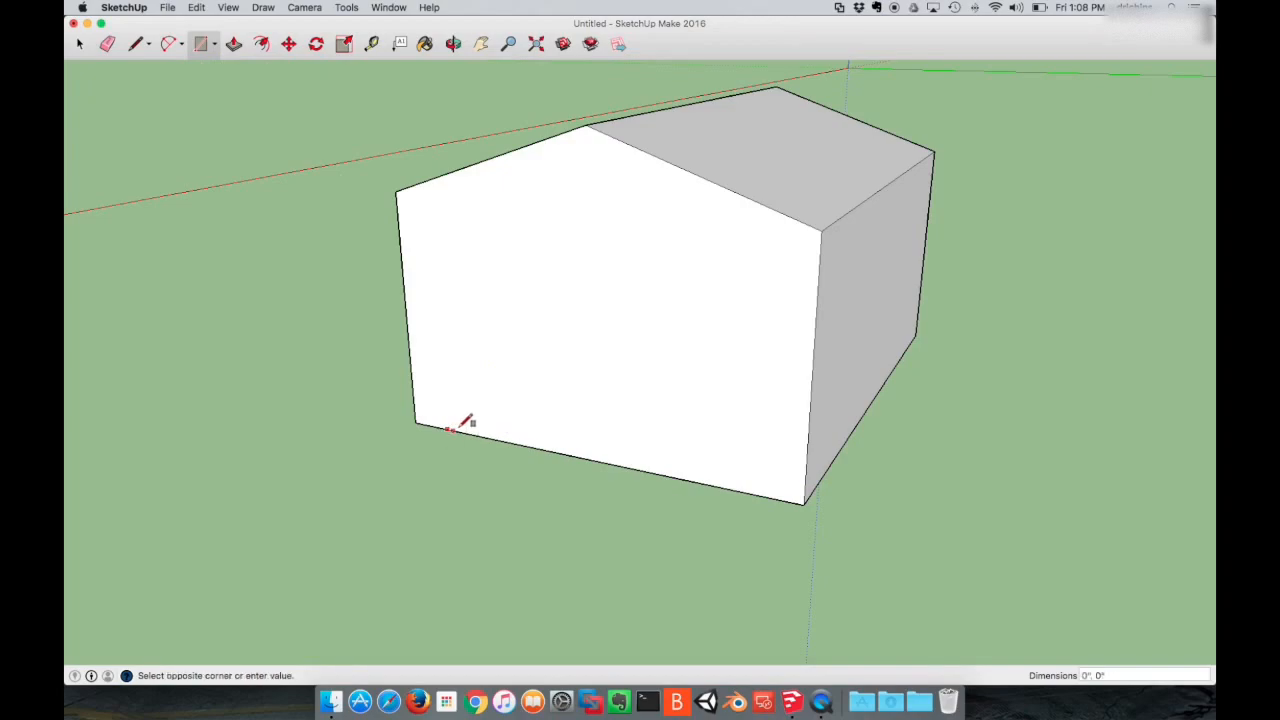
click(507, 320)
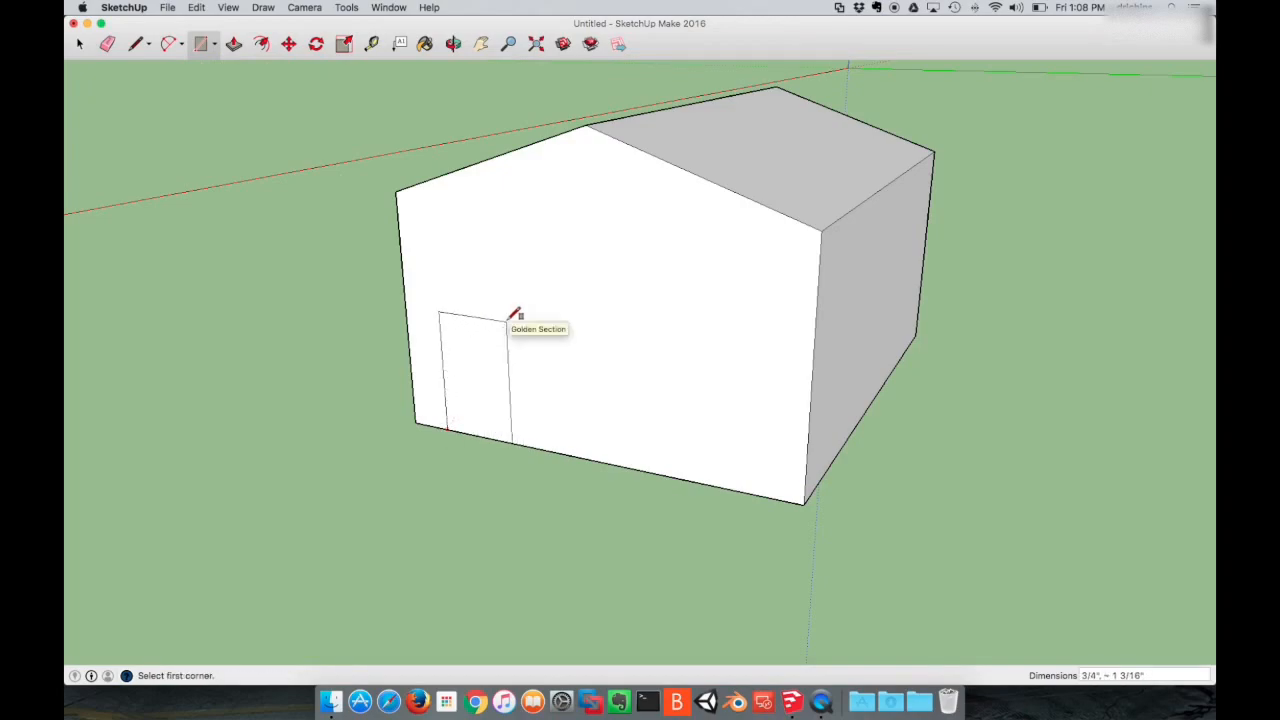
key(space)
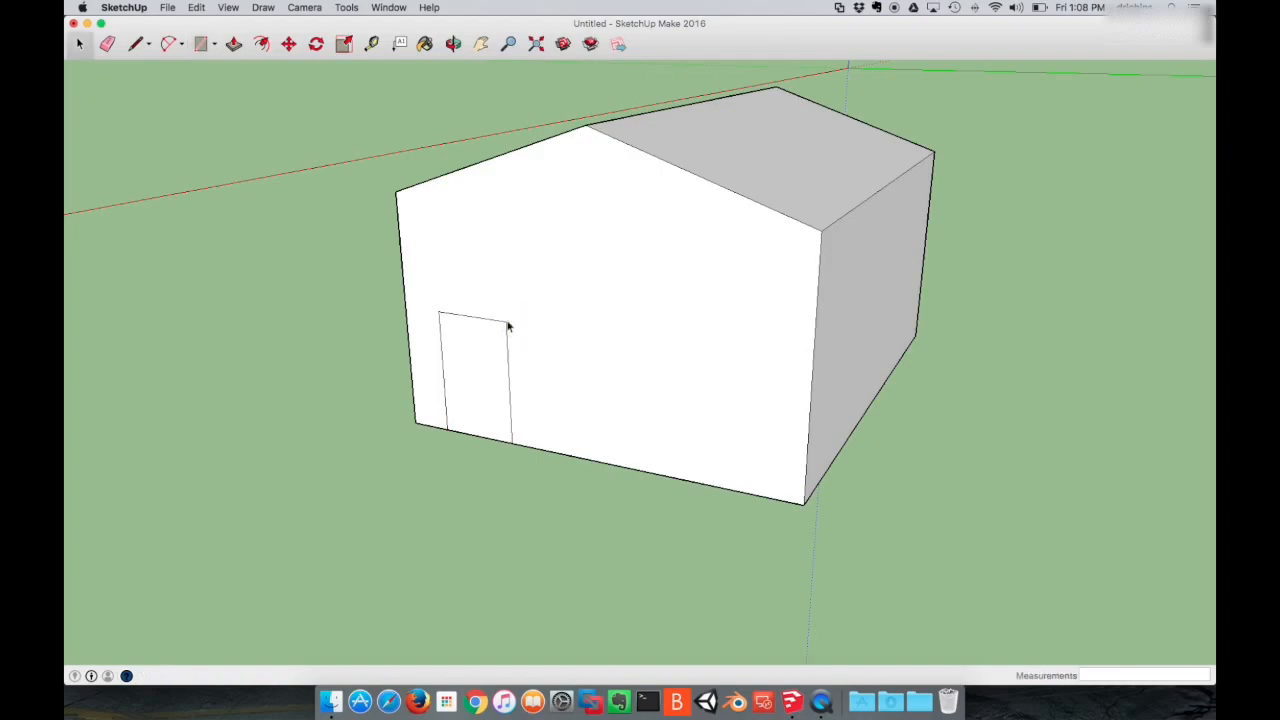
click(477, 403)
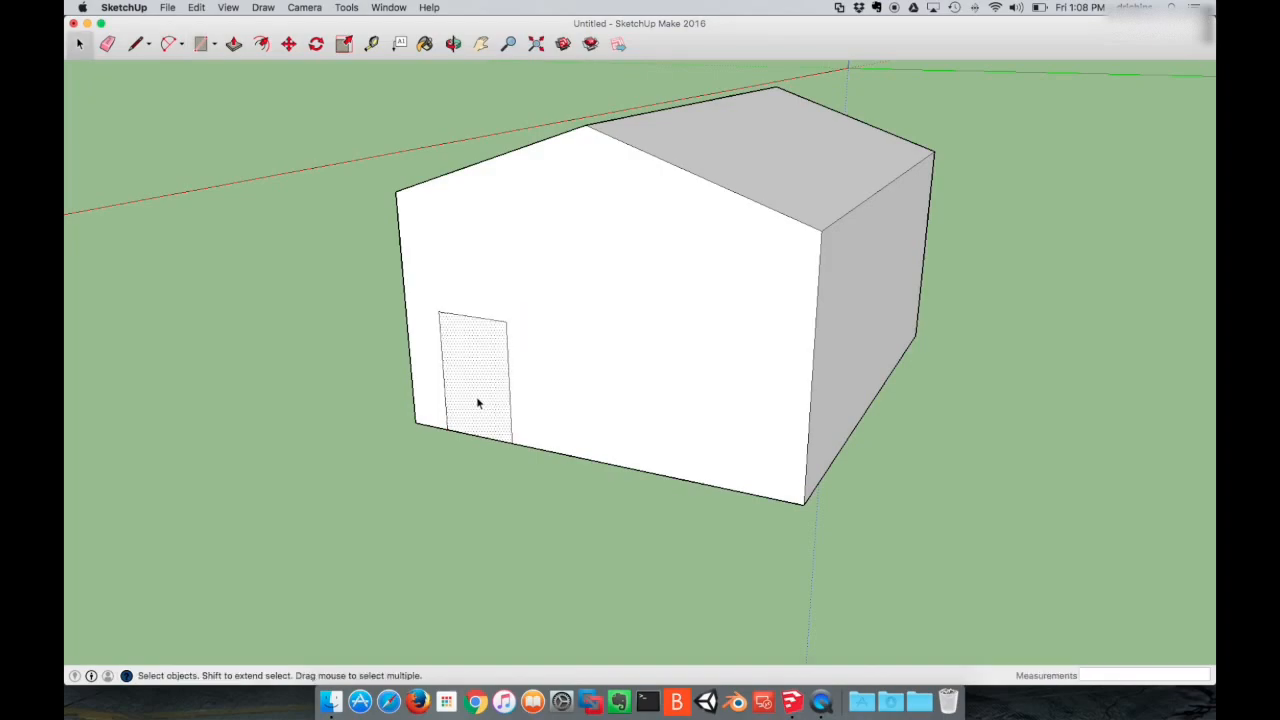
key(Delete)
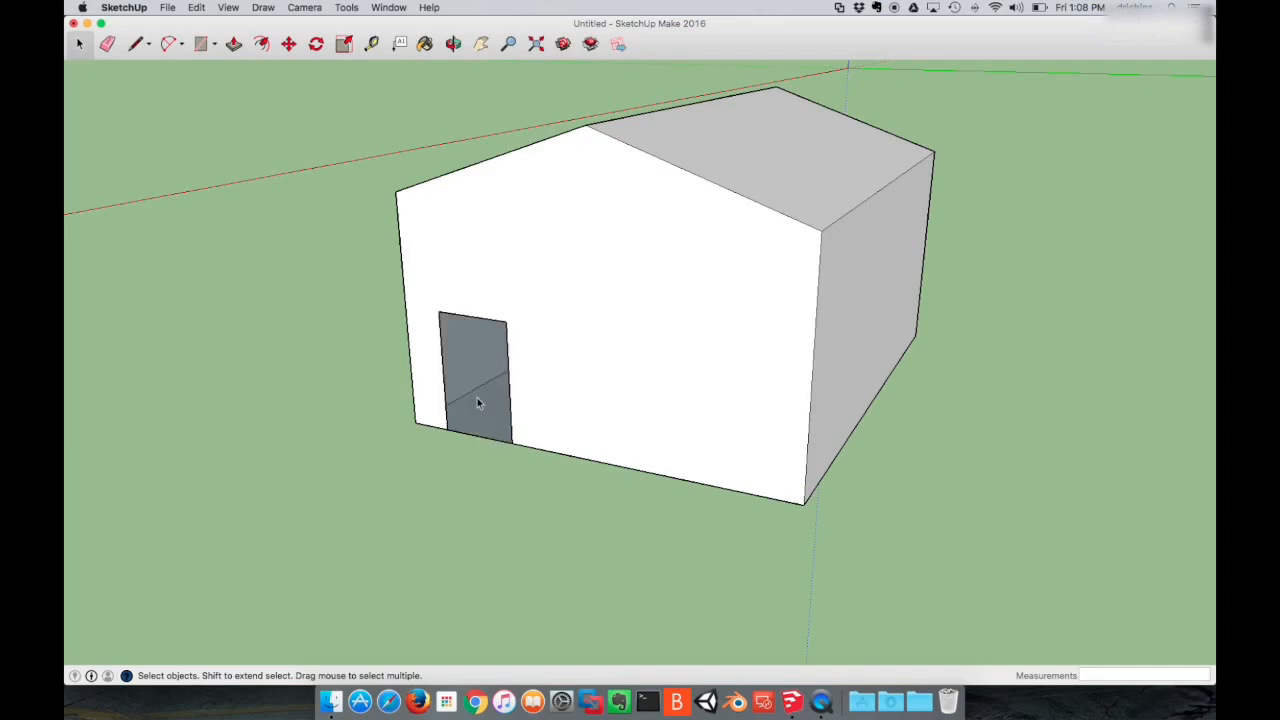
- Draw a window rectangle about 15/16" by 3/4" on the long side wall, toward the end nearest the door
key(o)
drag(451, 391, 659, 420)
drag(682, 321, 901, 279)
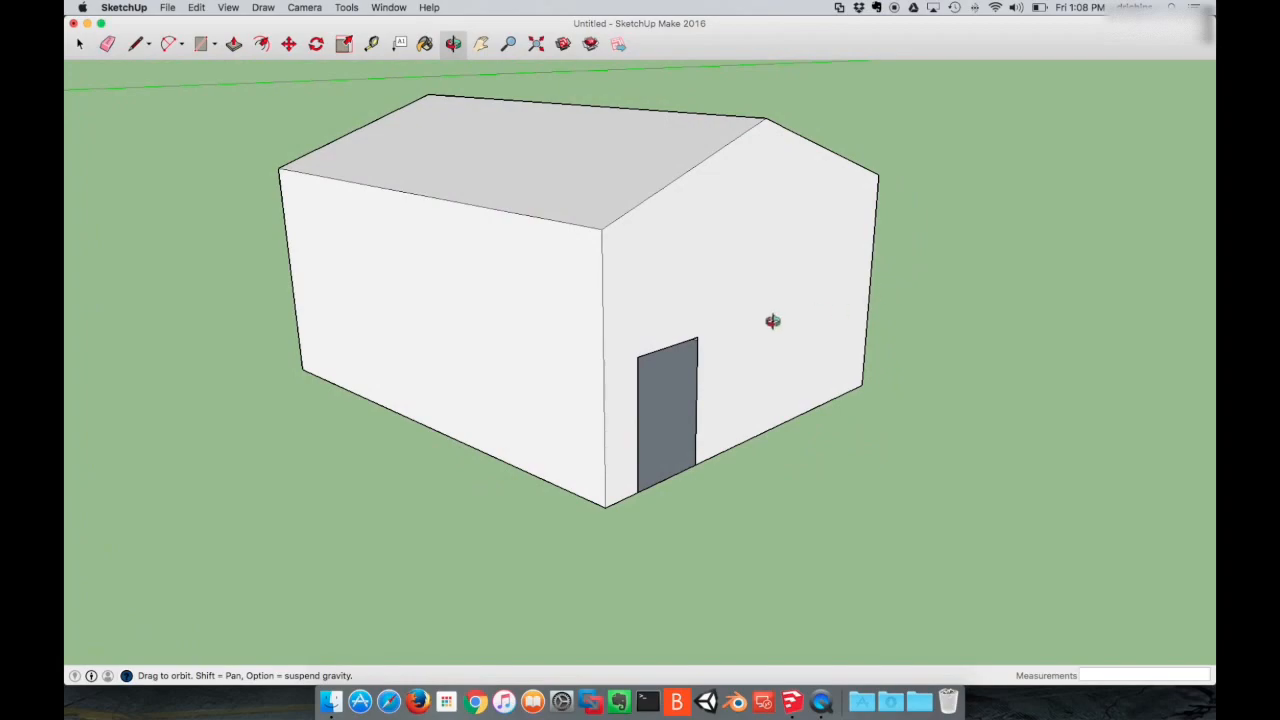
key(r)
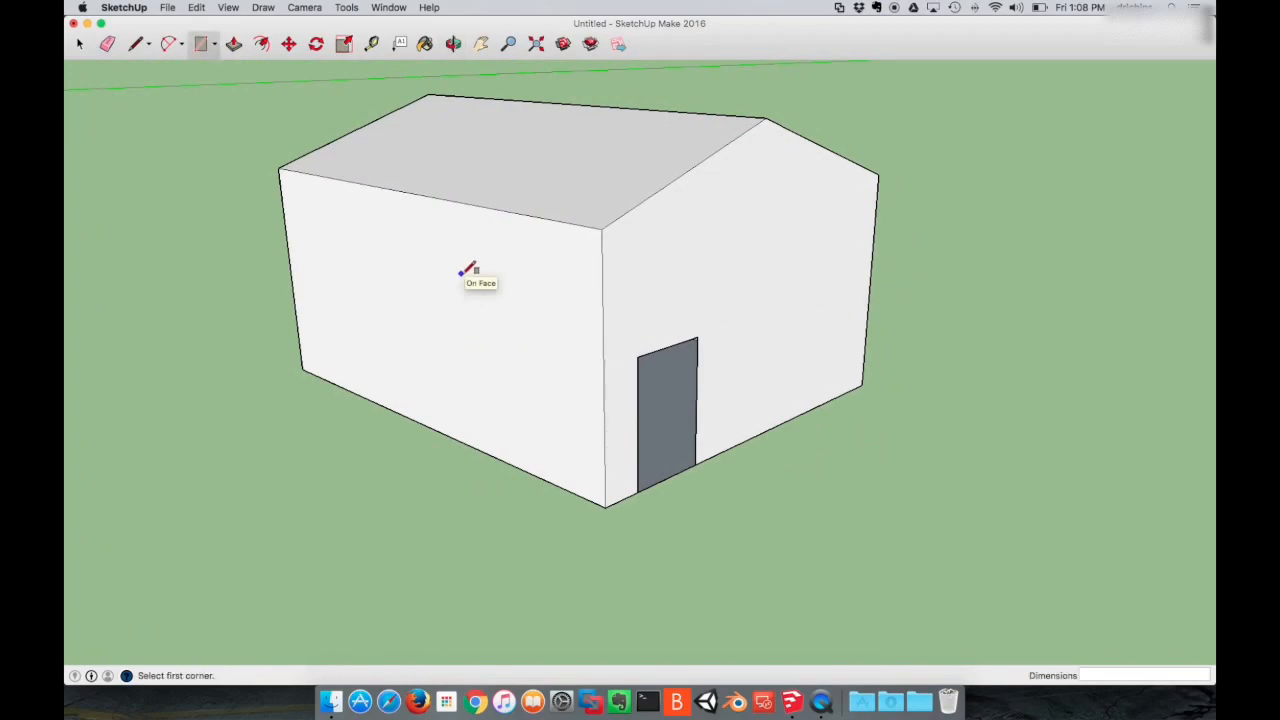
key(o)
drag(371, 314, 479, 315)
key(r)
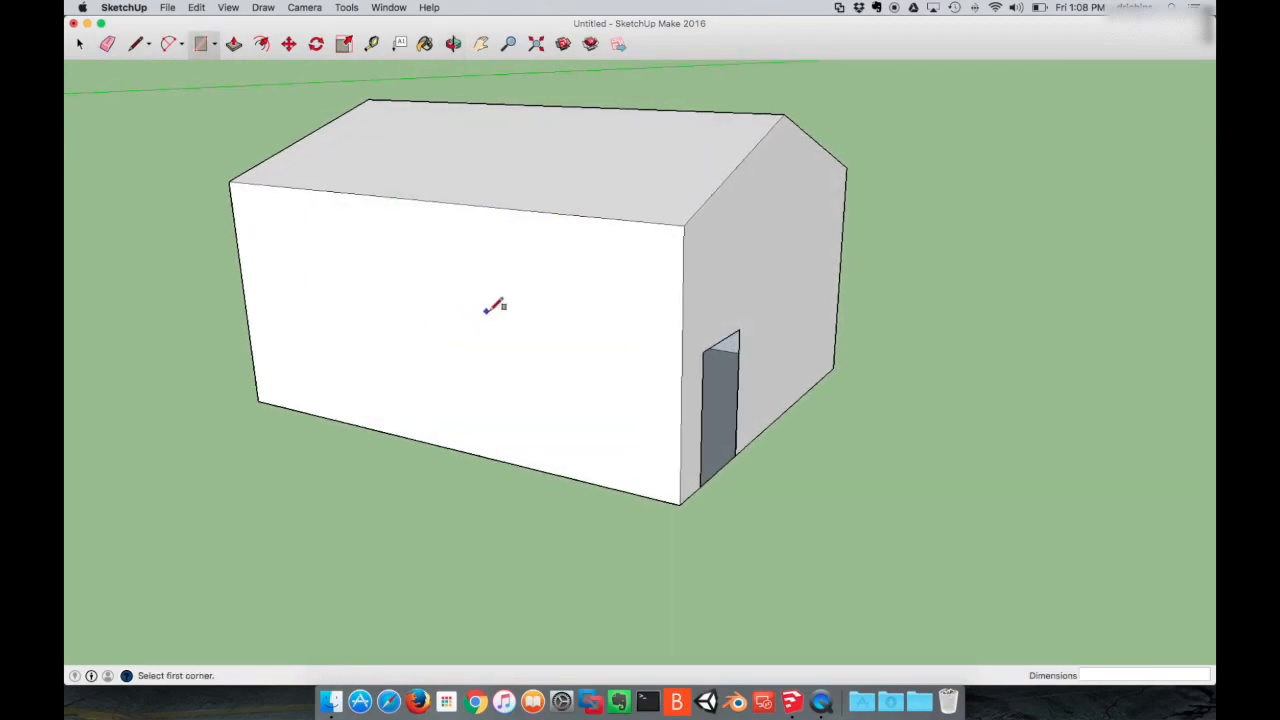
click(502, 268)
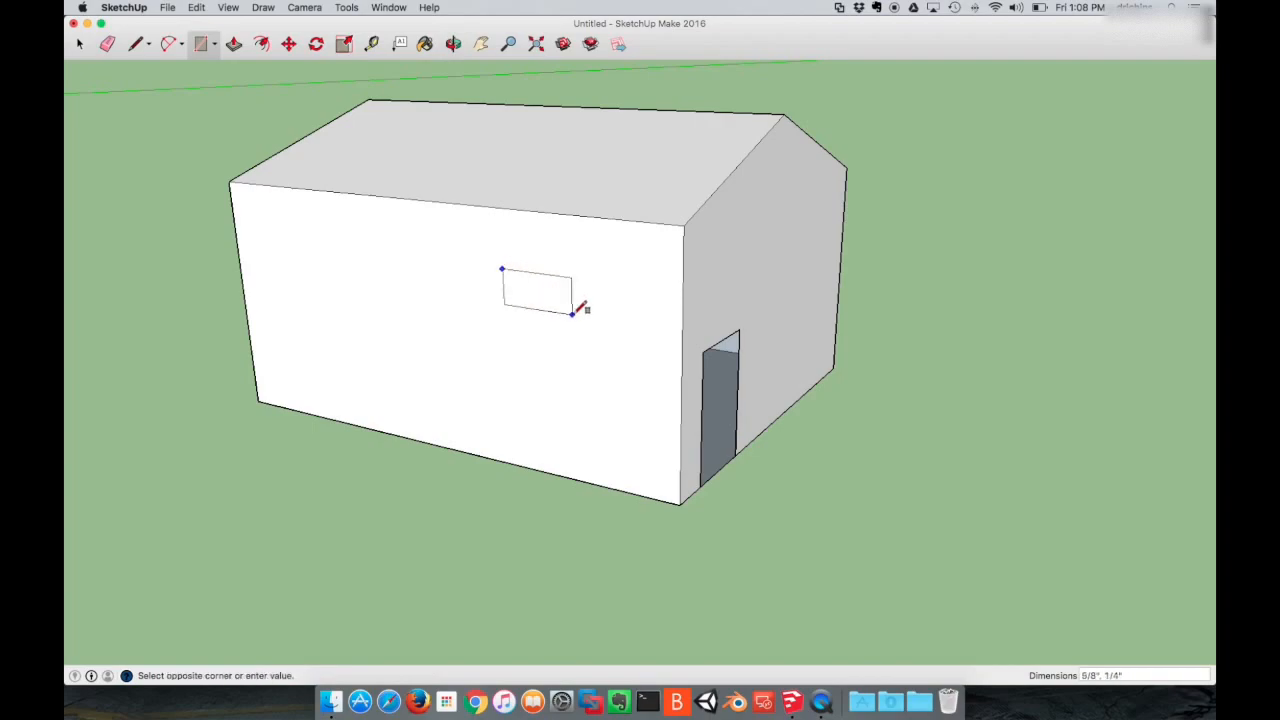
click(600, 361)
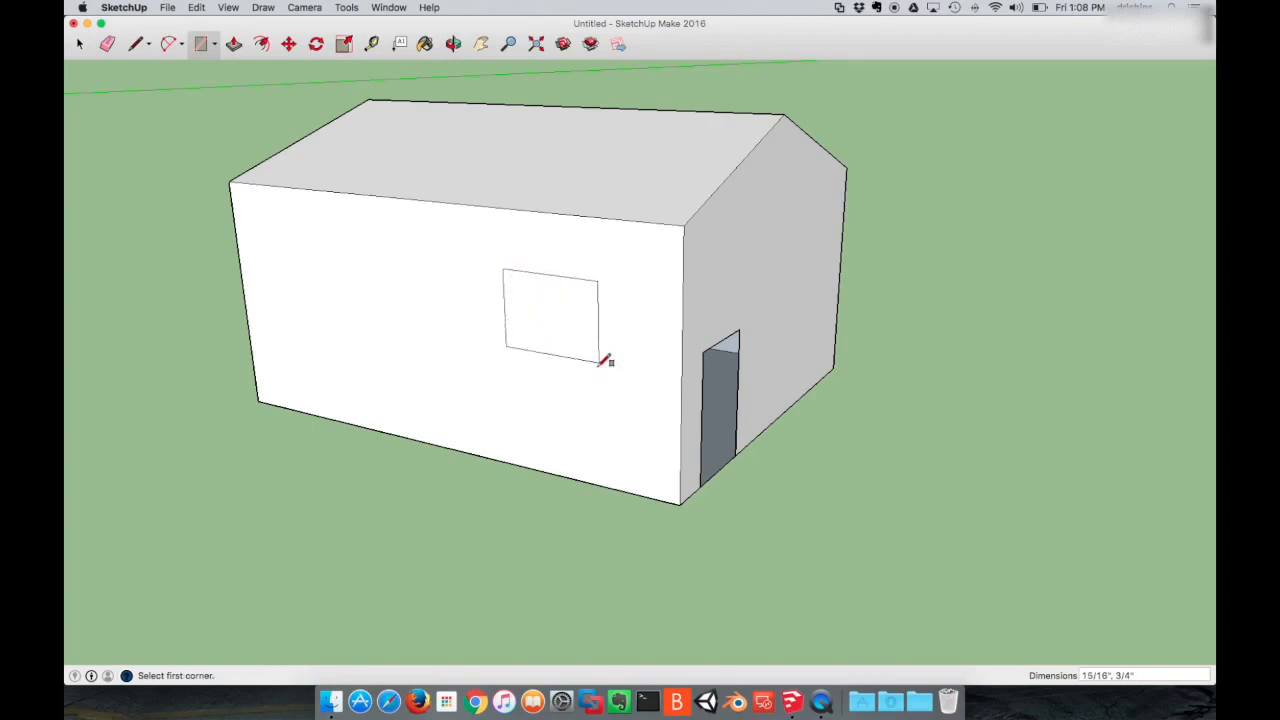
- Delete the face inside the window rectangle to open the side wall
key(space)
click(581, 346)
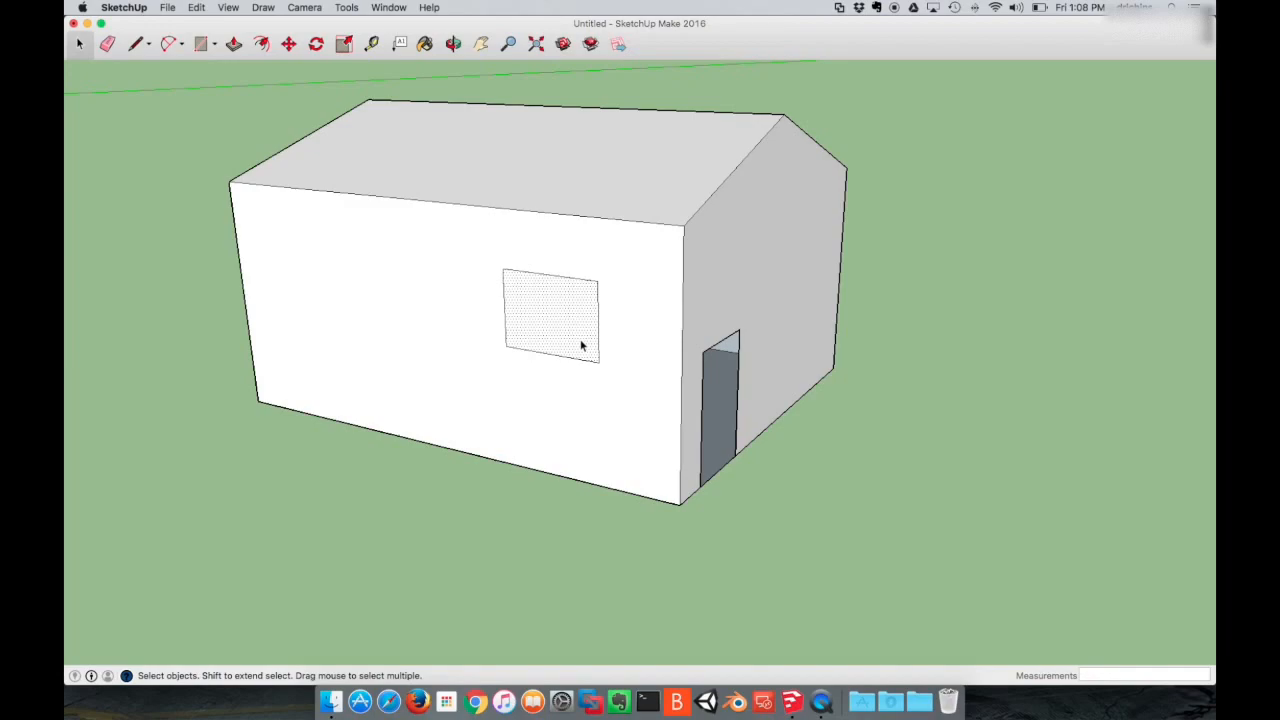
key(Delete)
- Draw a rectangle about 1 3/16" by 11/16" on the opposite long wall, working through the existing window opening
key(o)
drag(531, 391, 692, 319)
key(r)
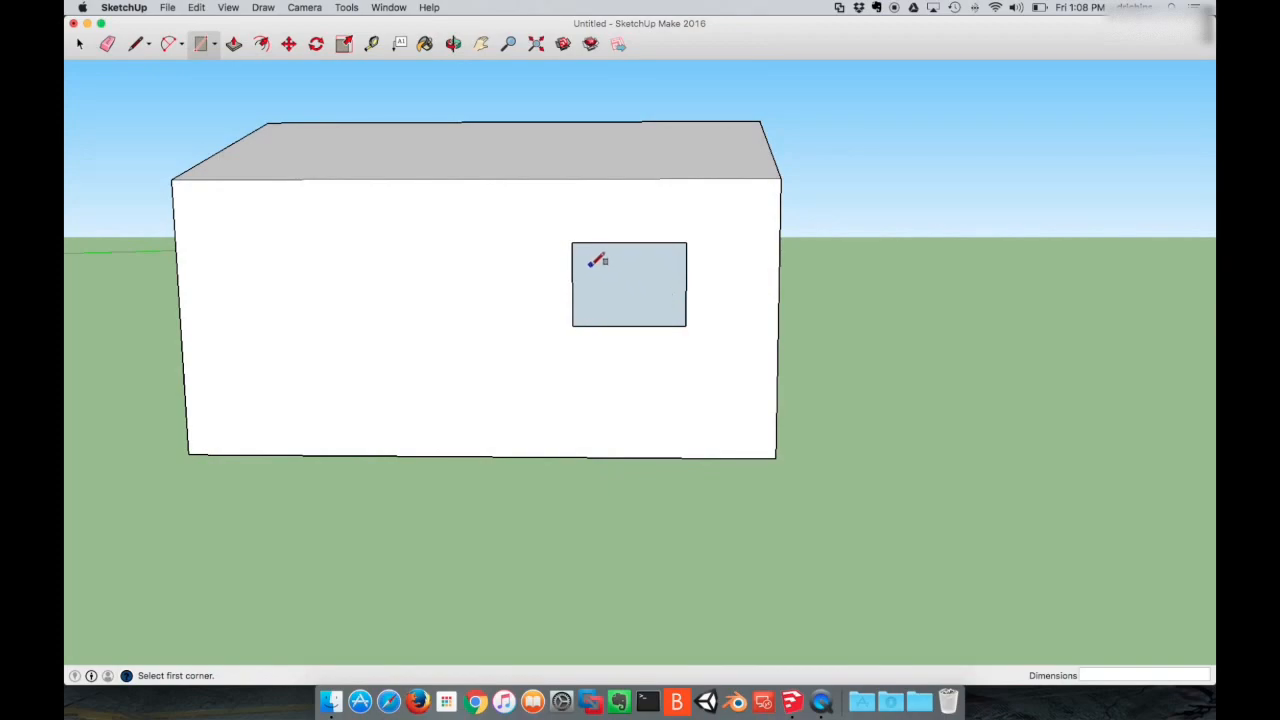
click(580, 257)
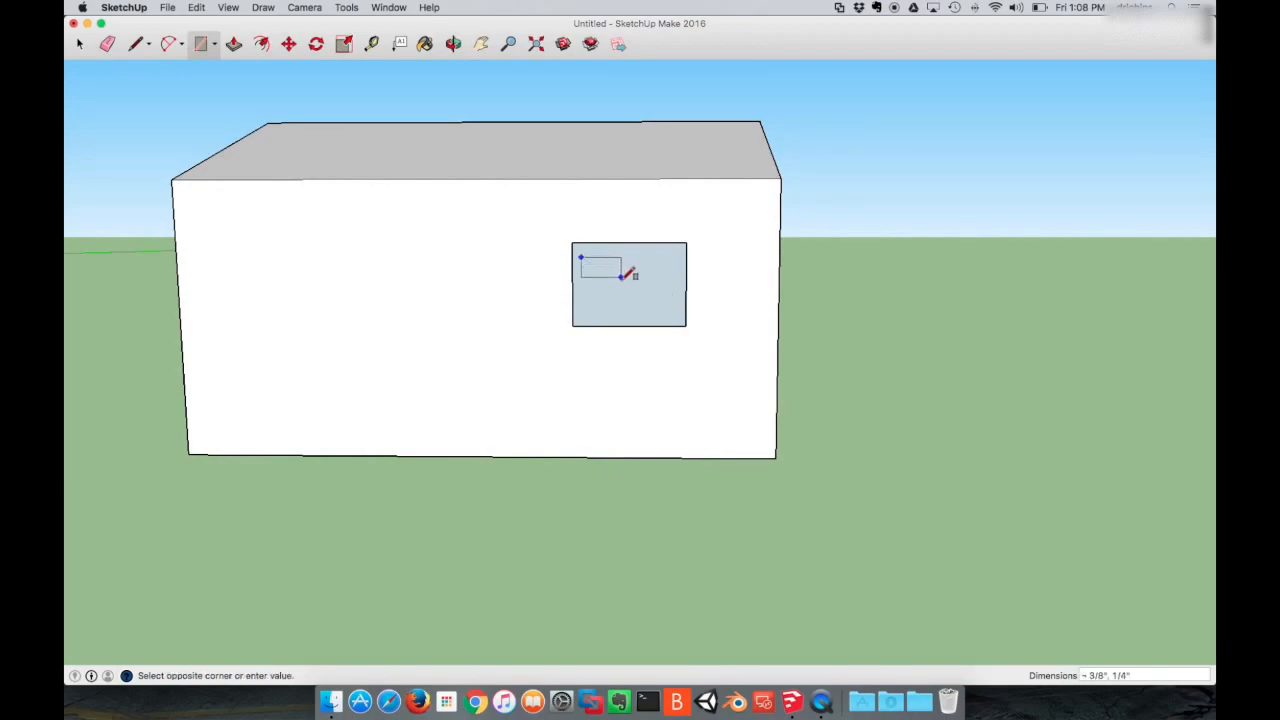
click(678, 311)
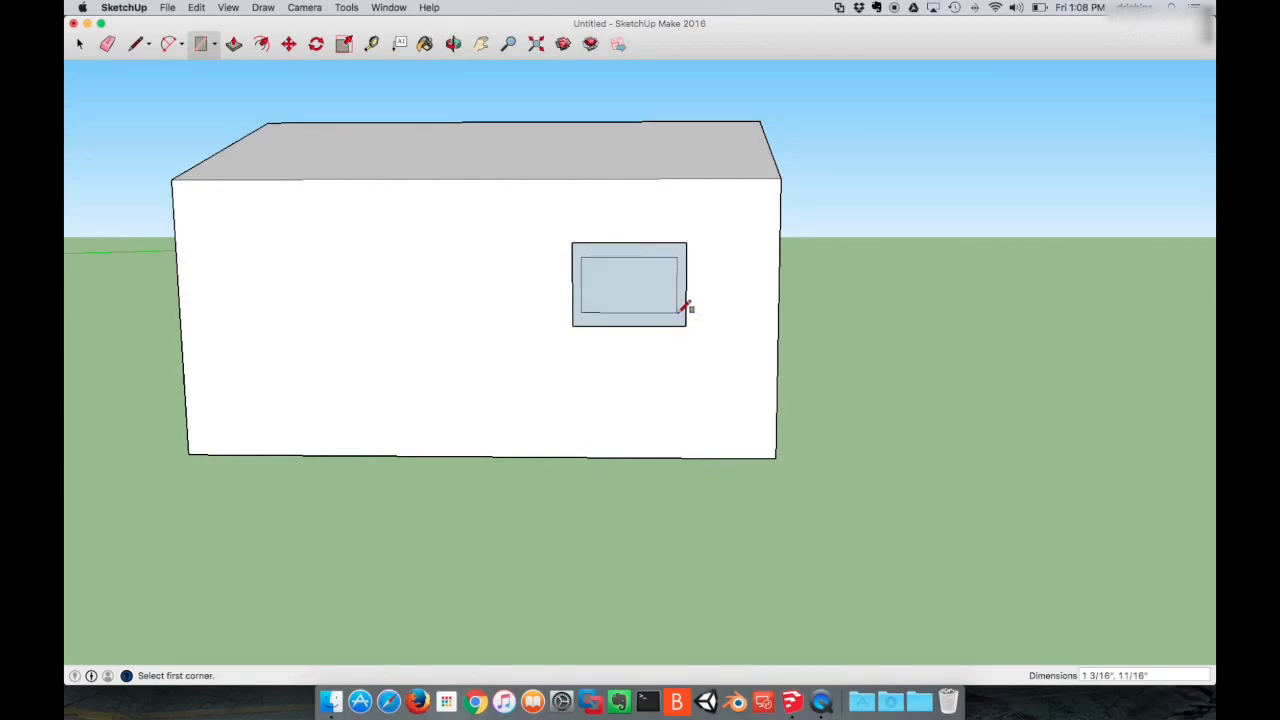
- Delete the face inside the new rectangle on the opposite long wall to open a second window
key(o)
drag(975, 287, 590, 340)
drag(1006, 317, 399, 312)
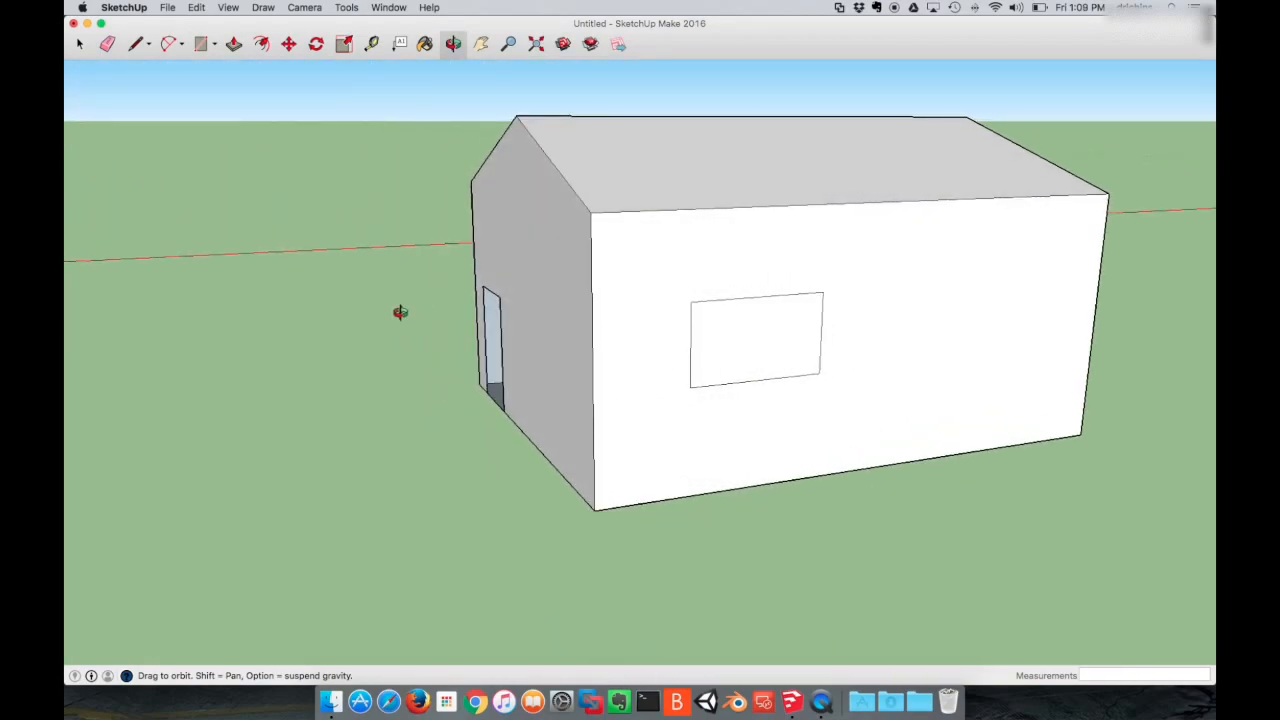
key(space)
click(792, 352)
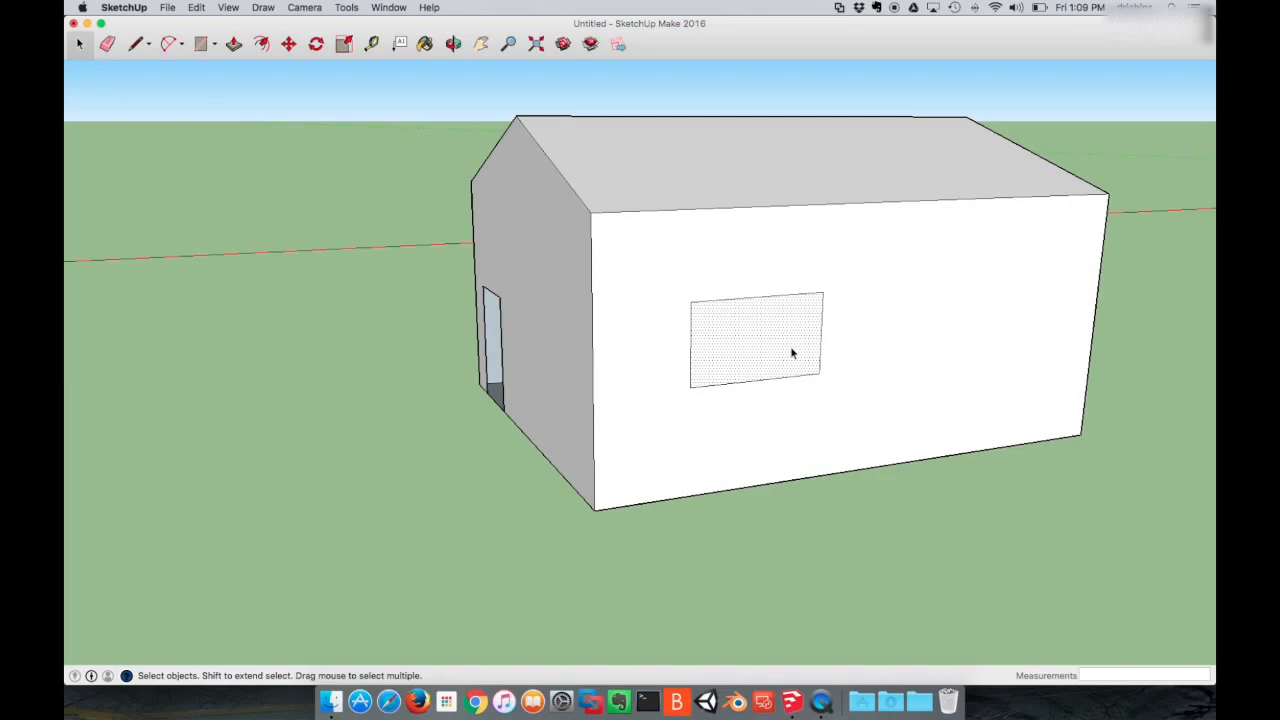
key(Delete)
- Draw a rectangle about 1 7/16" by 11/16" on the roof slope above the first window, near the back end
key(o)
drag(791, 351, 1068, 356)
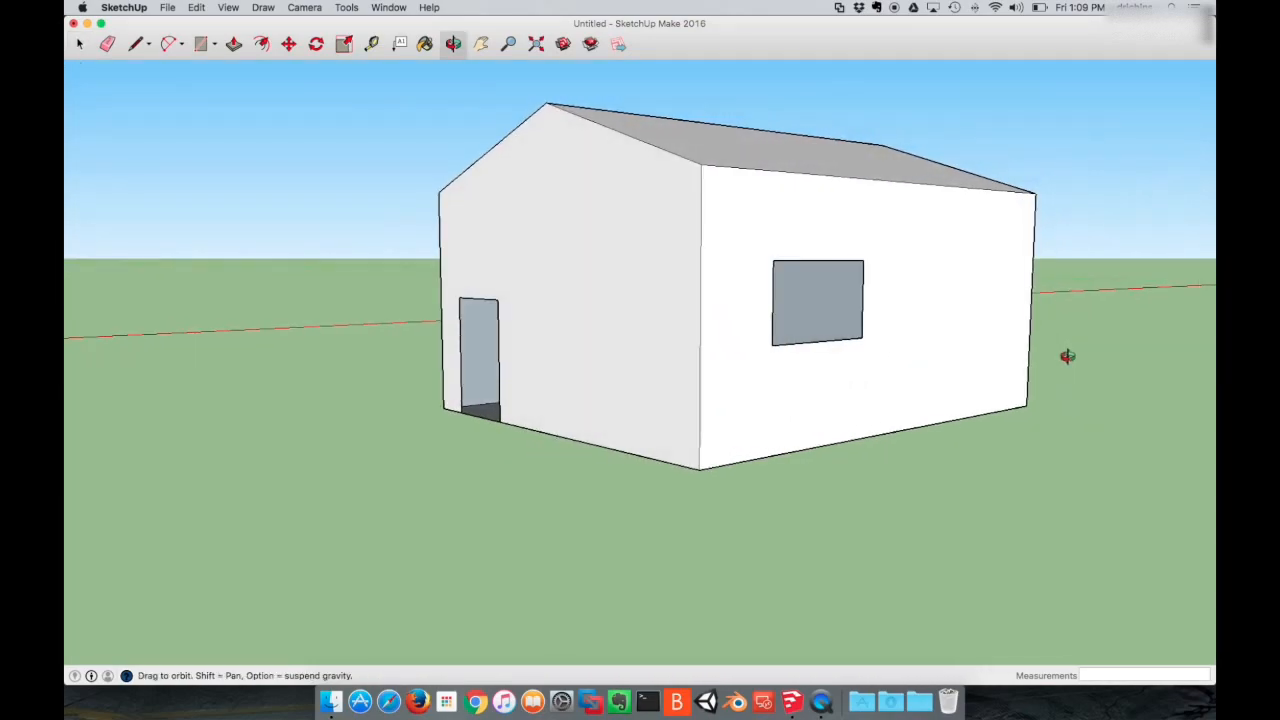
drag(540, 414, 903, 397)
drag(557, 380, 659, 507)
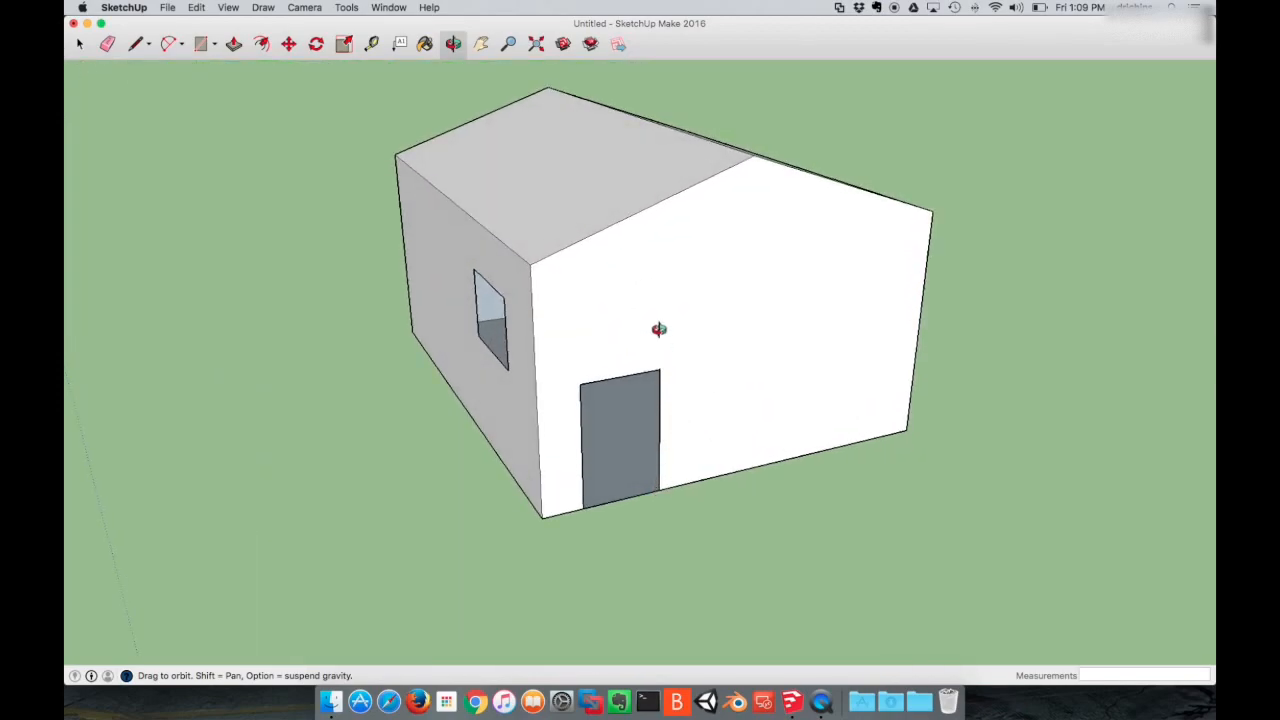
key(r)
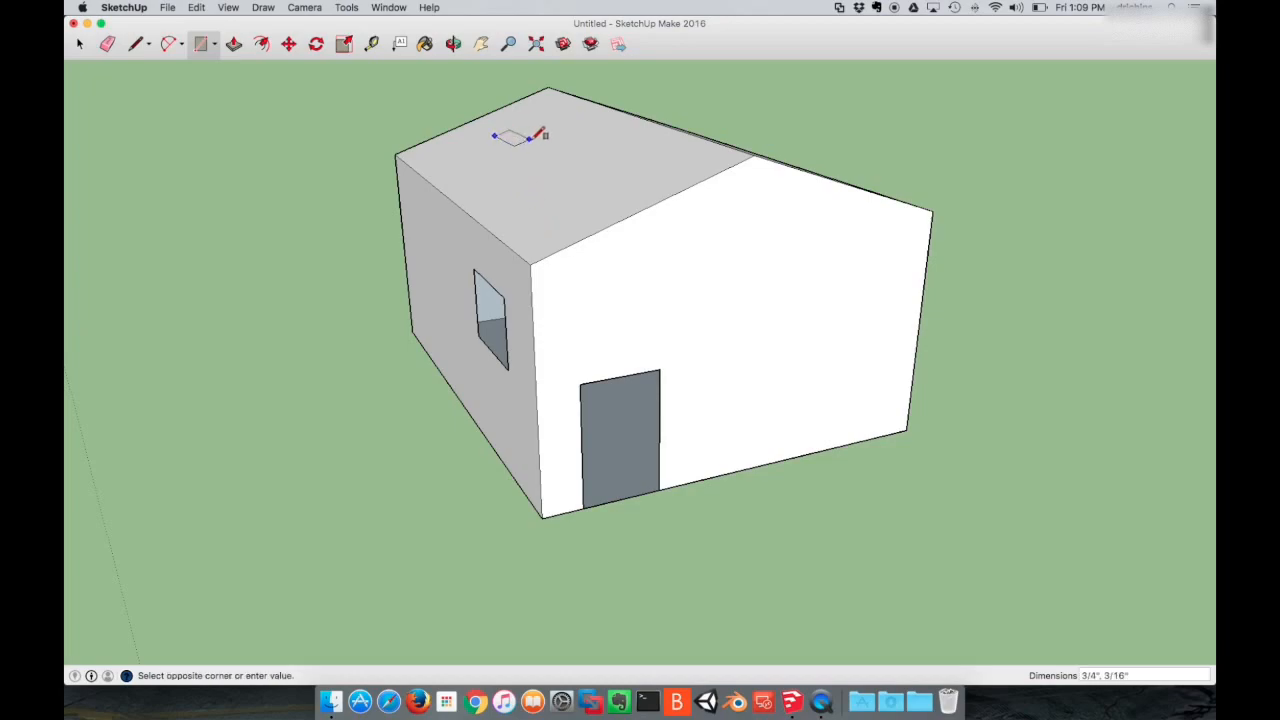
click(596, 130)
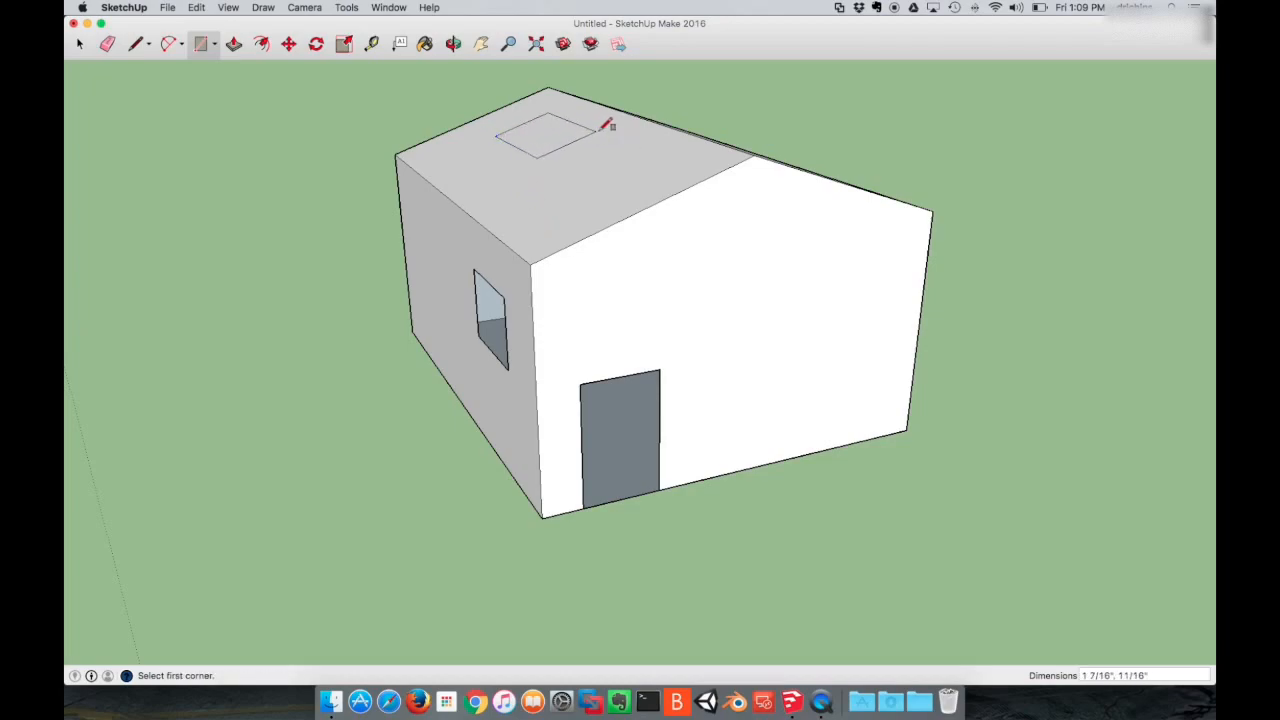
- Push/Pull the roof rectangle outward into a chimney block and view it from a lower angle
key(p)
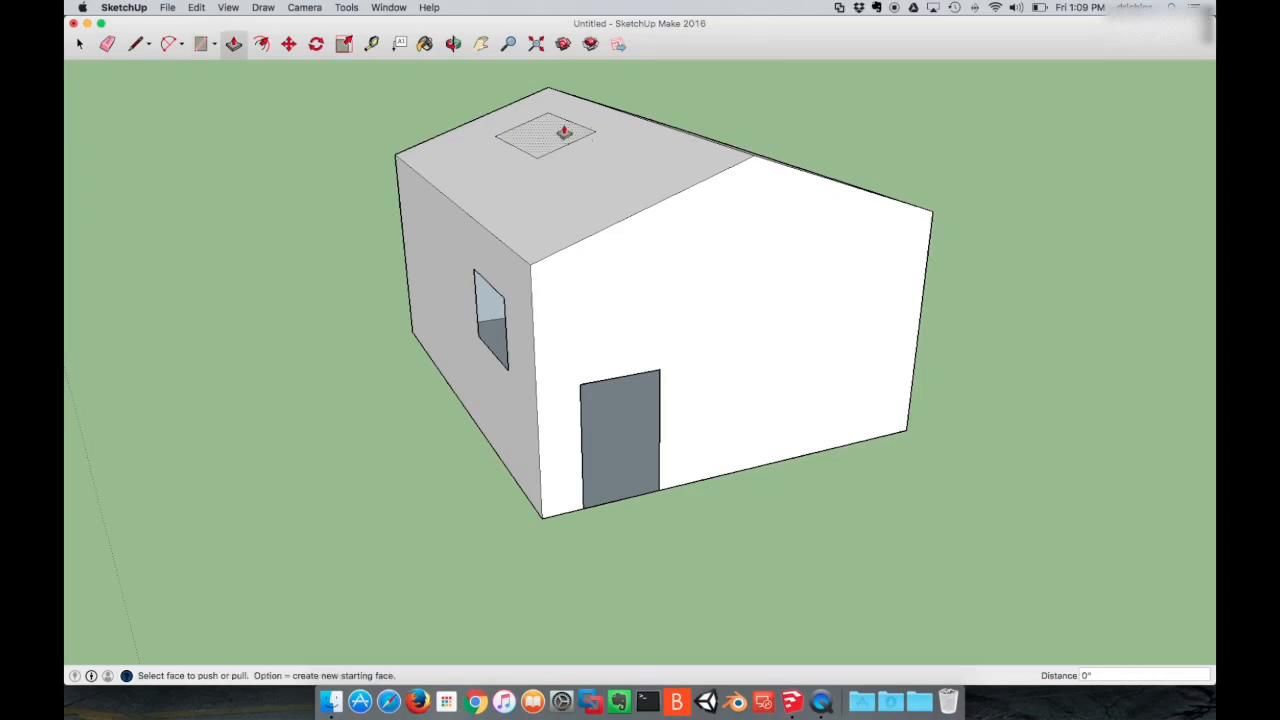
drag(548, 130, 530, 199)
key(h)
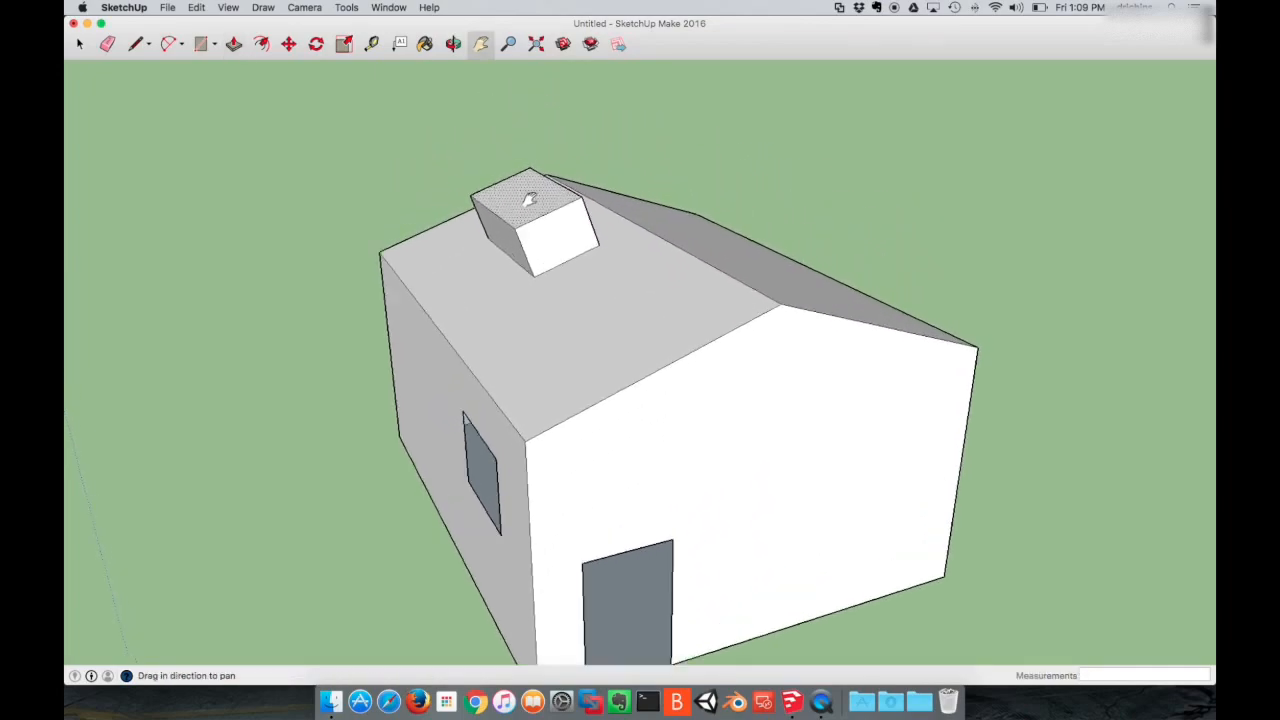
scroll(530, 199, up, 3)
scroll(636, 249, down, 4)
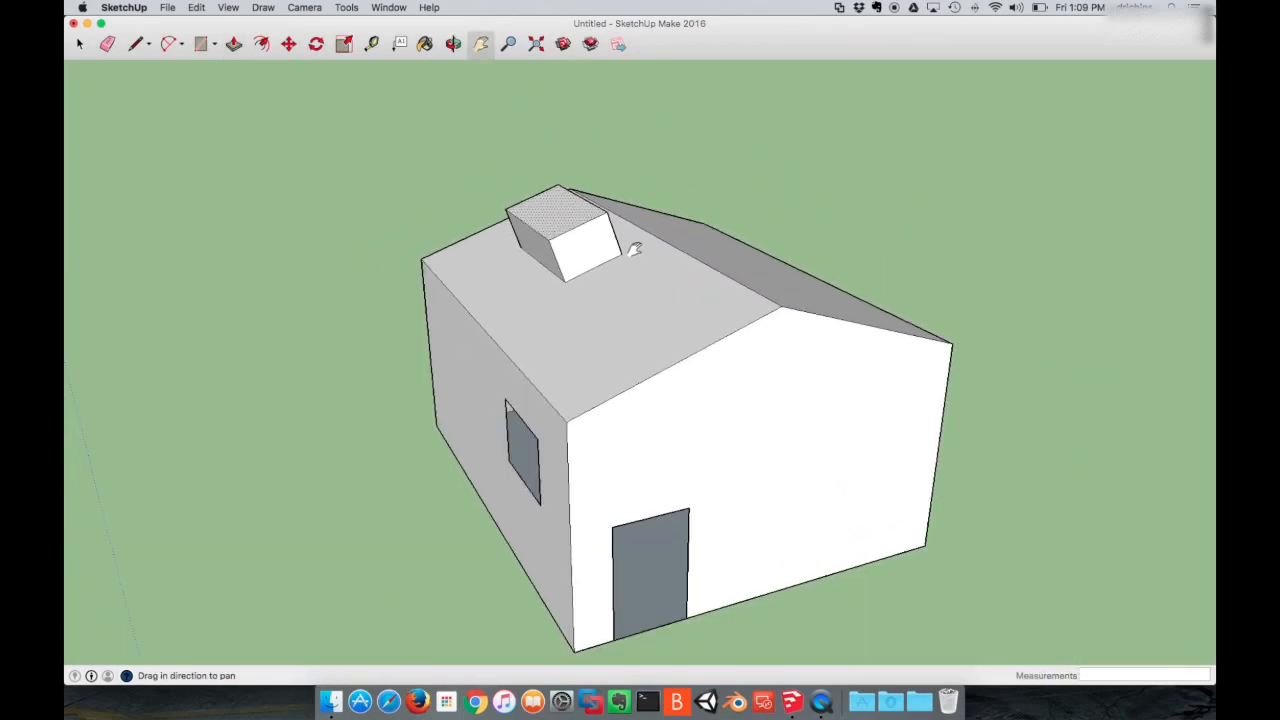
key(o)
drag(991, 294, 992, 248)
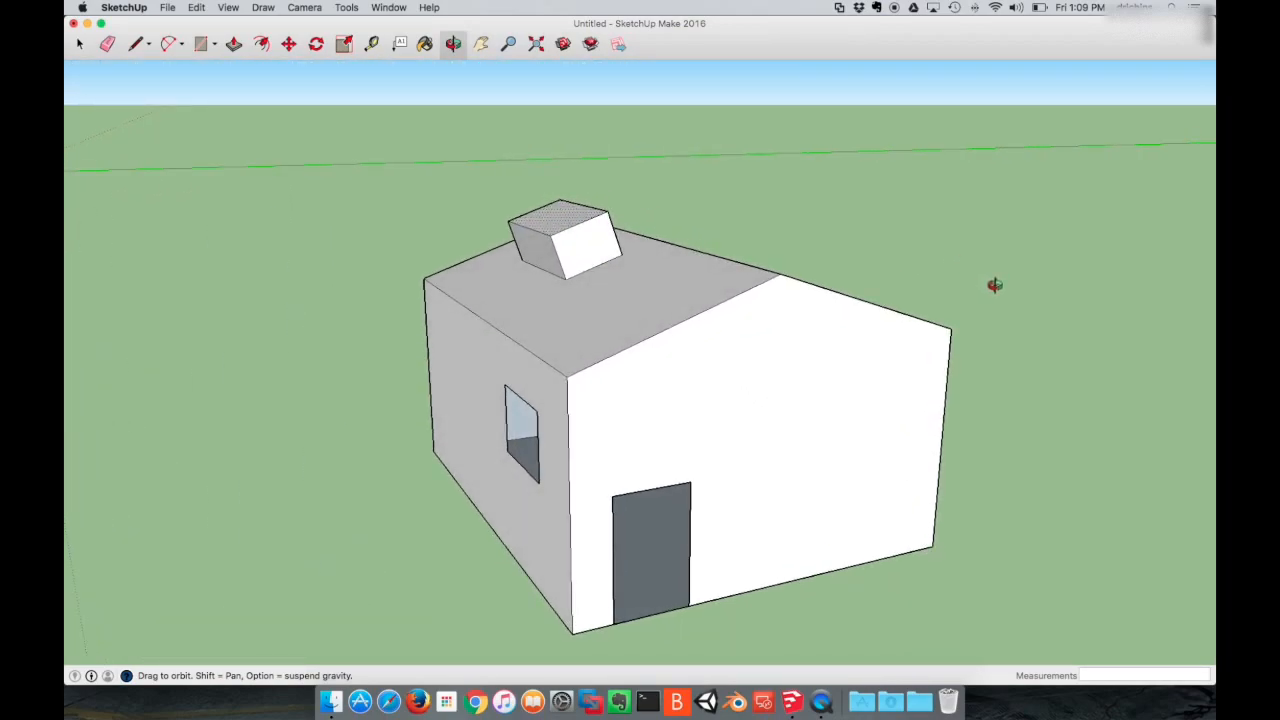
- Draw a closed triangle of lines on the roof slope opposite the chimney and Push/Pull it outward into a raised block
key(l)
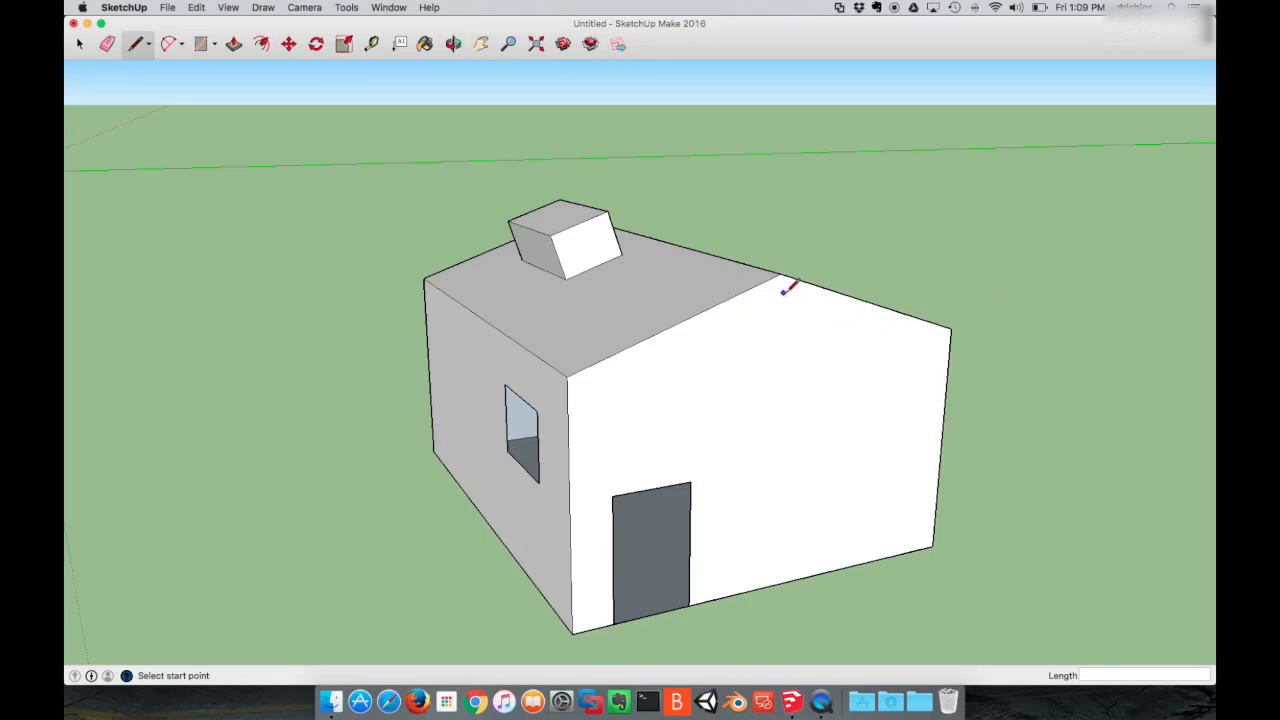
key(p)
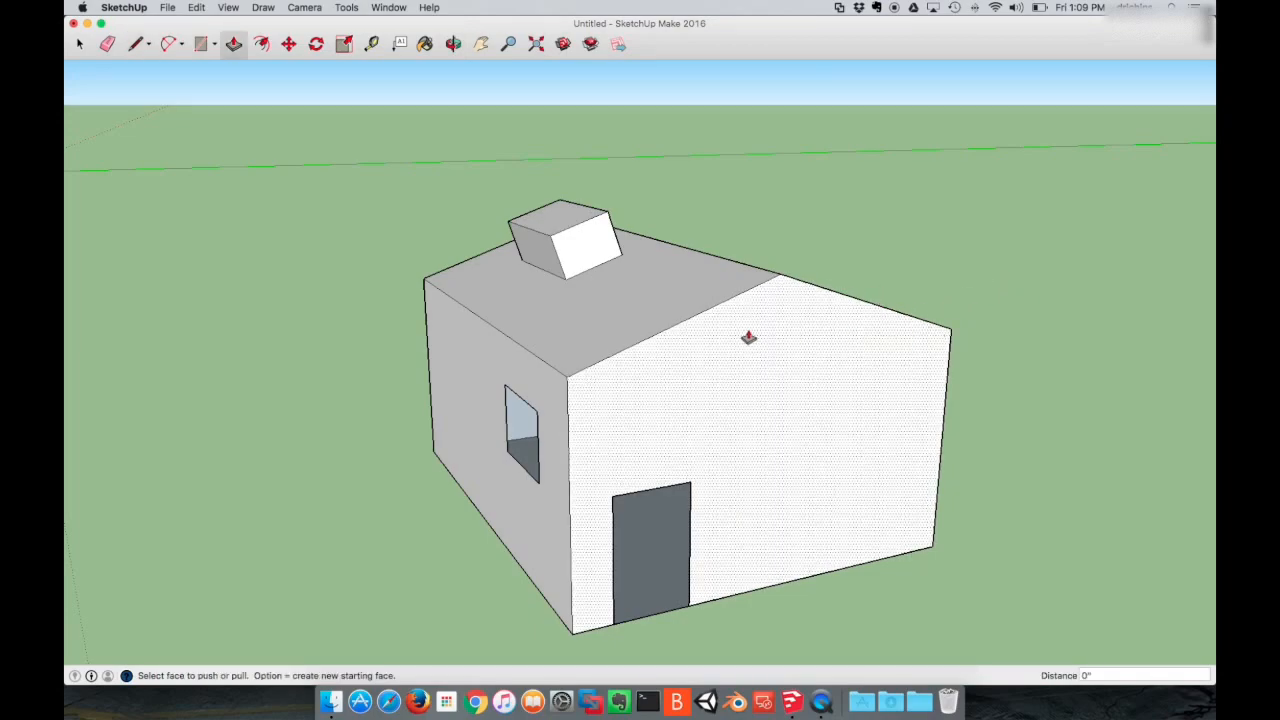
key(o)
drag(957, 334, 666, 284)
key(l)
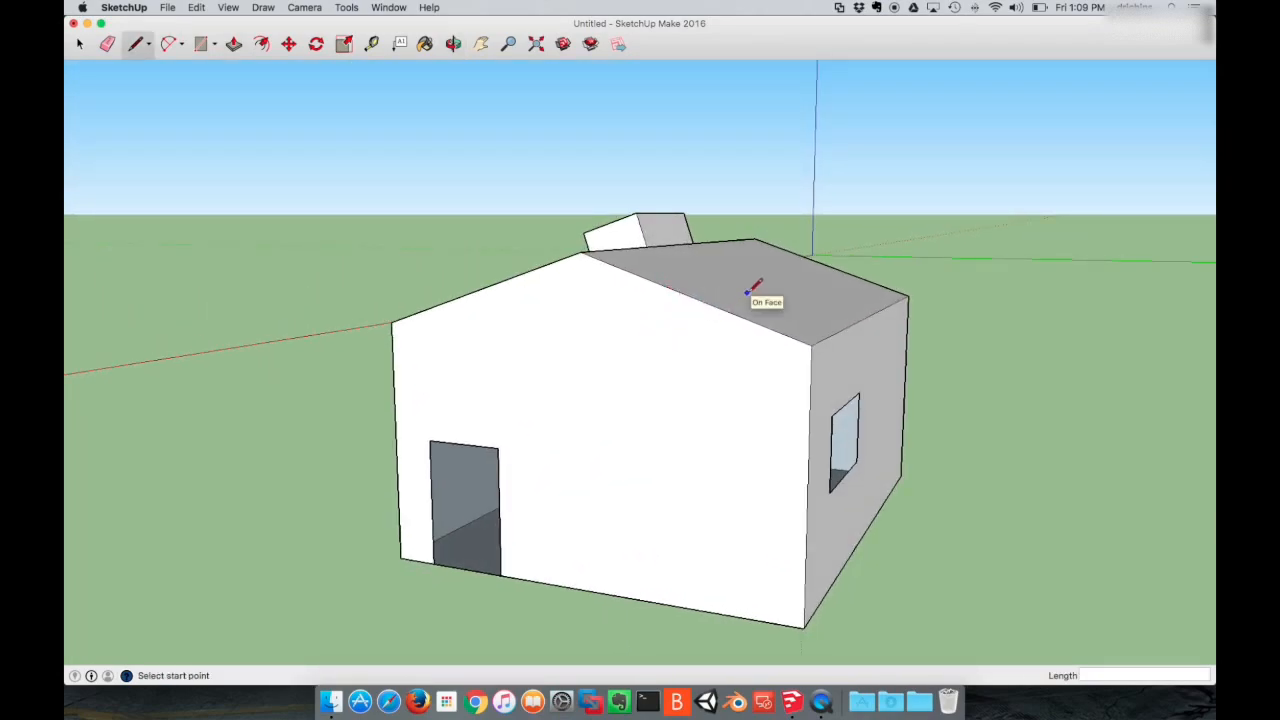
key(o)
drag(811, 280, 672, 356)
key(l)
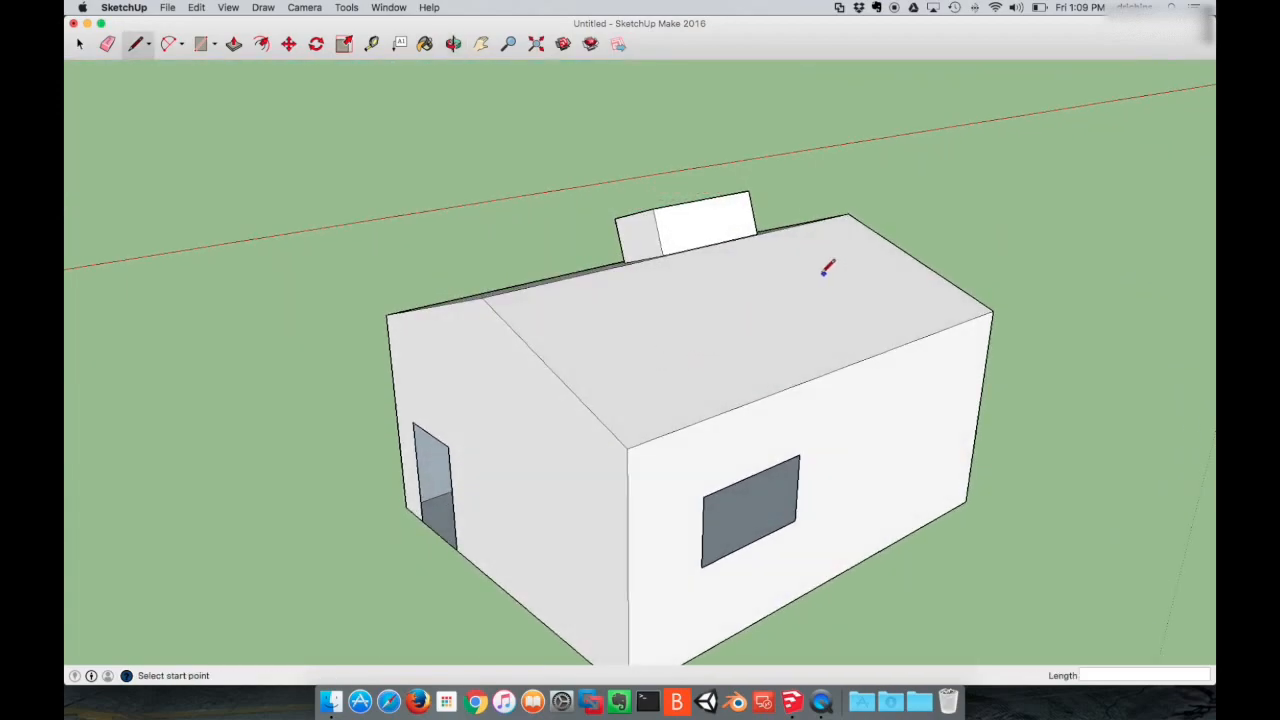
click(786, 287)
key(Escape)
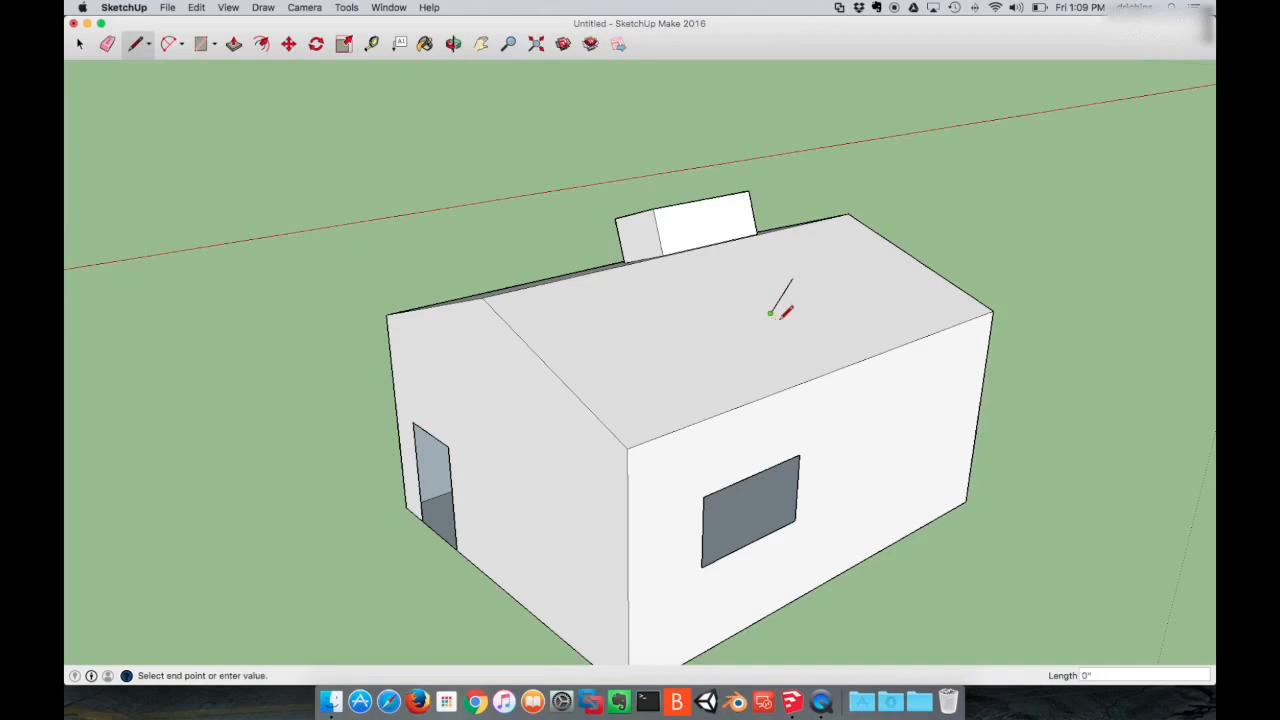
click(826, 330)
click(797, 280)
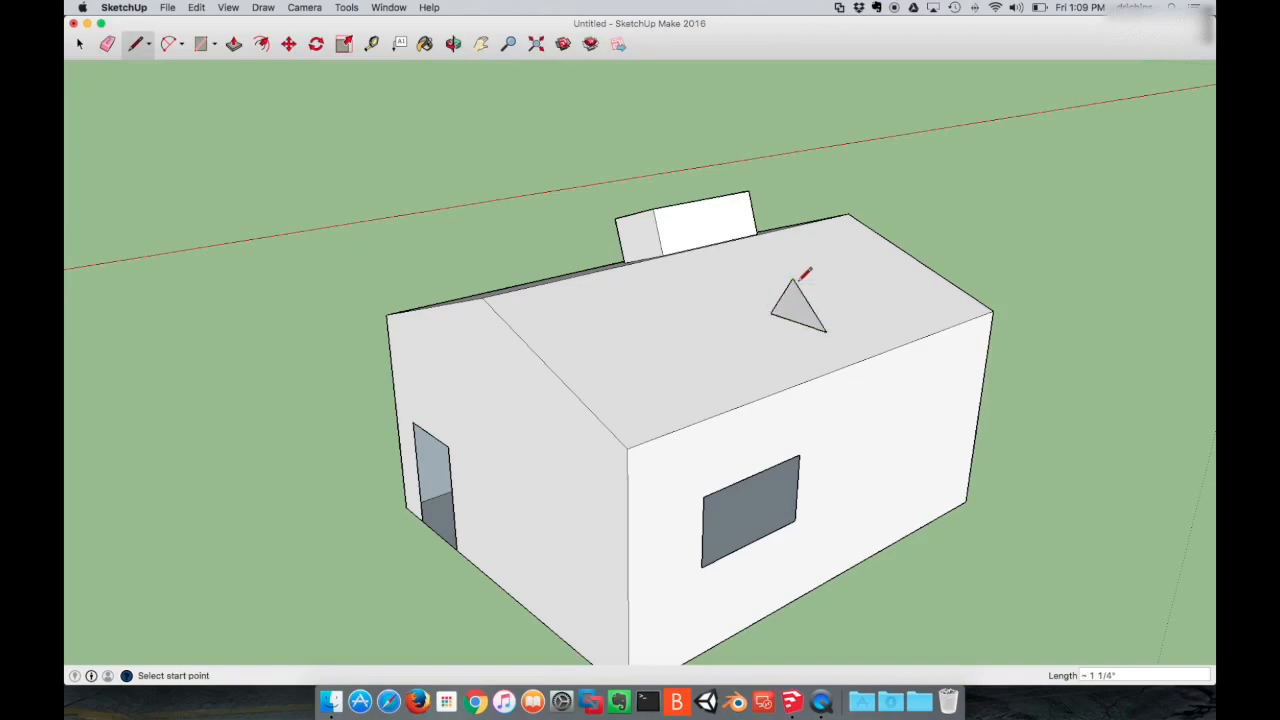
key(p)
drag(798, 303, 809, 272)
- Zoom inside the house and move around its interior with the Walk tool
middle_drag(810, 276, 491, 509)
scroll(581, 490, up, 5)
scroll(582, 489, up, 4)
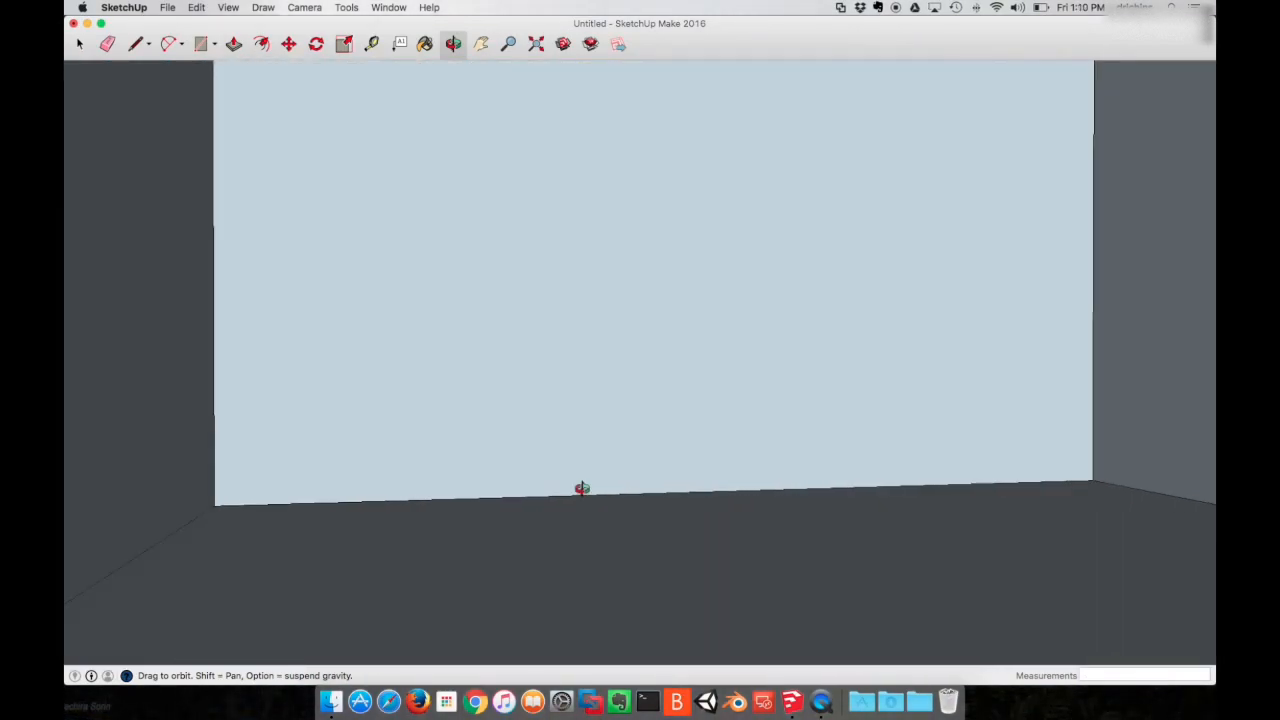
middle_drag(591, 491, 376, 538)
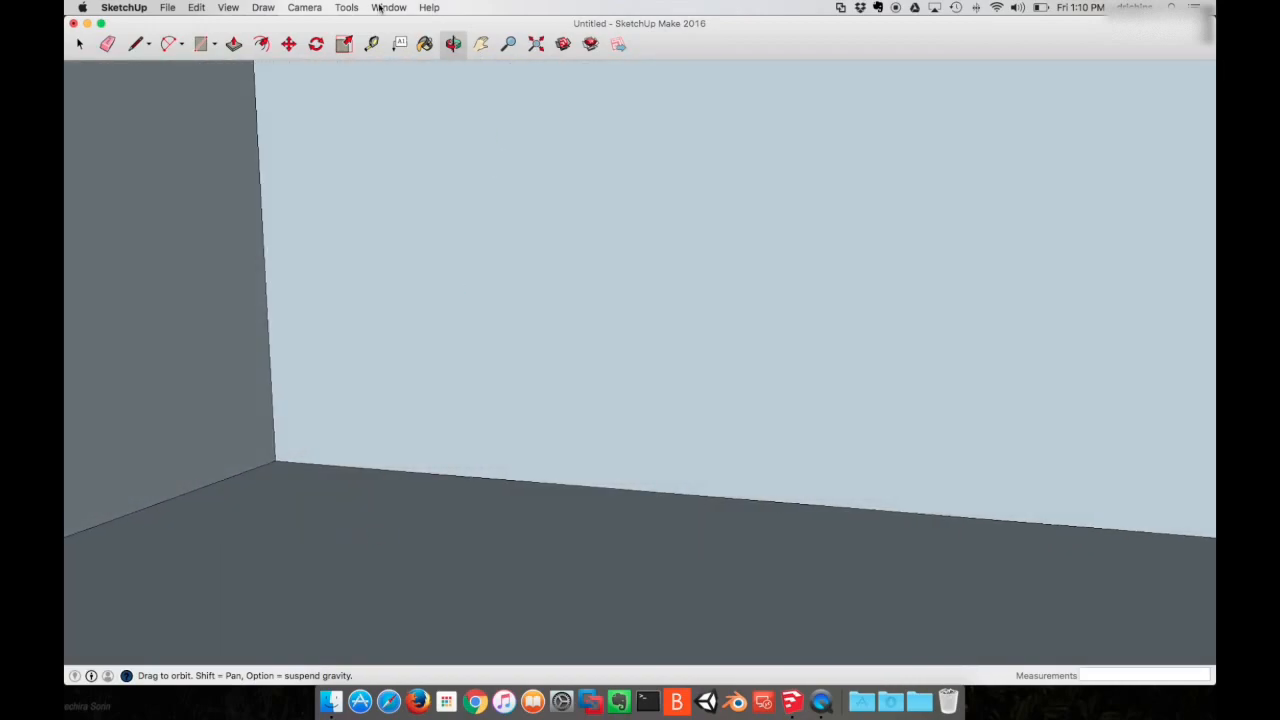
click(348, 8)
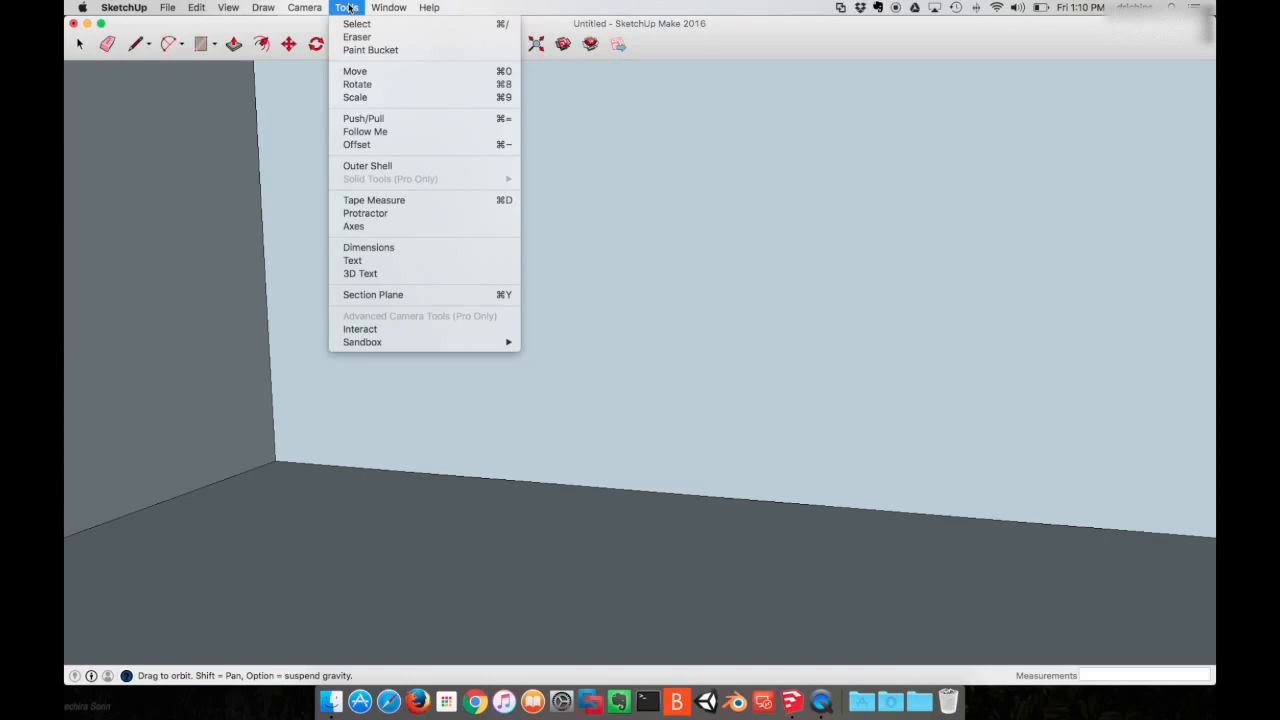
mouse_move(390, 7)
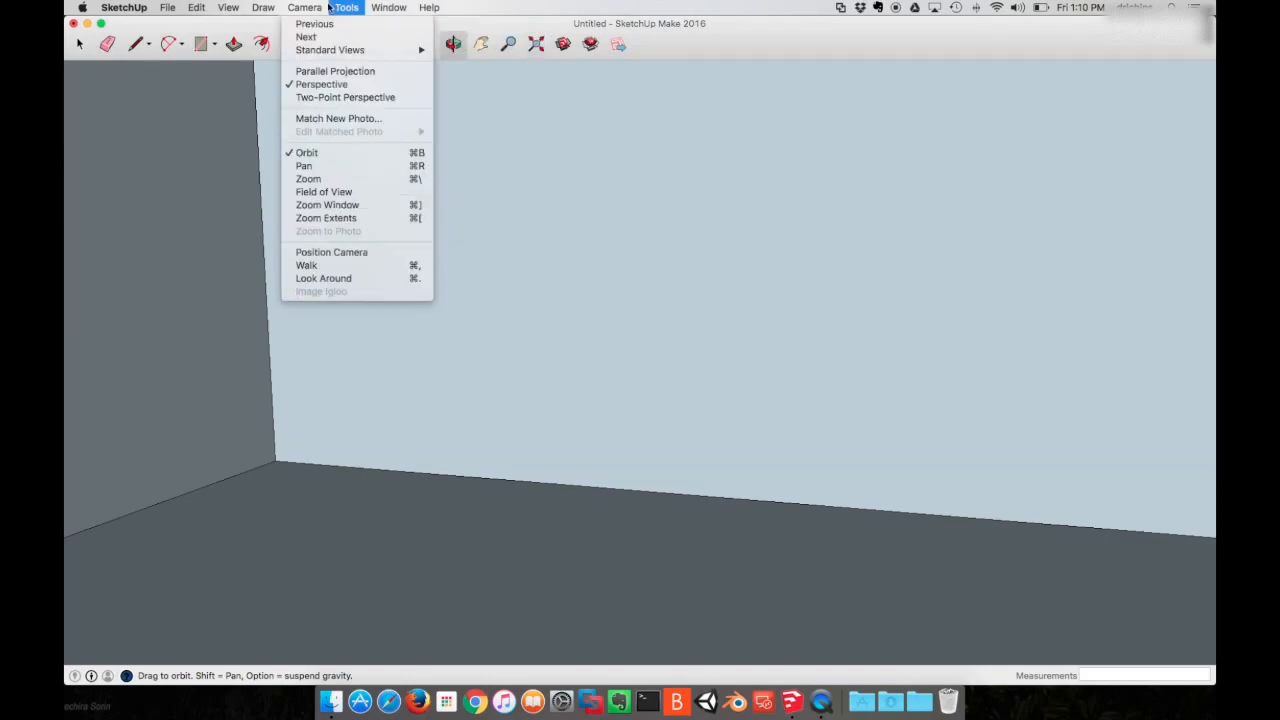
mouse_move(304, 7)
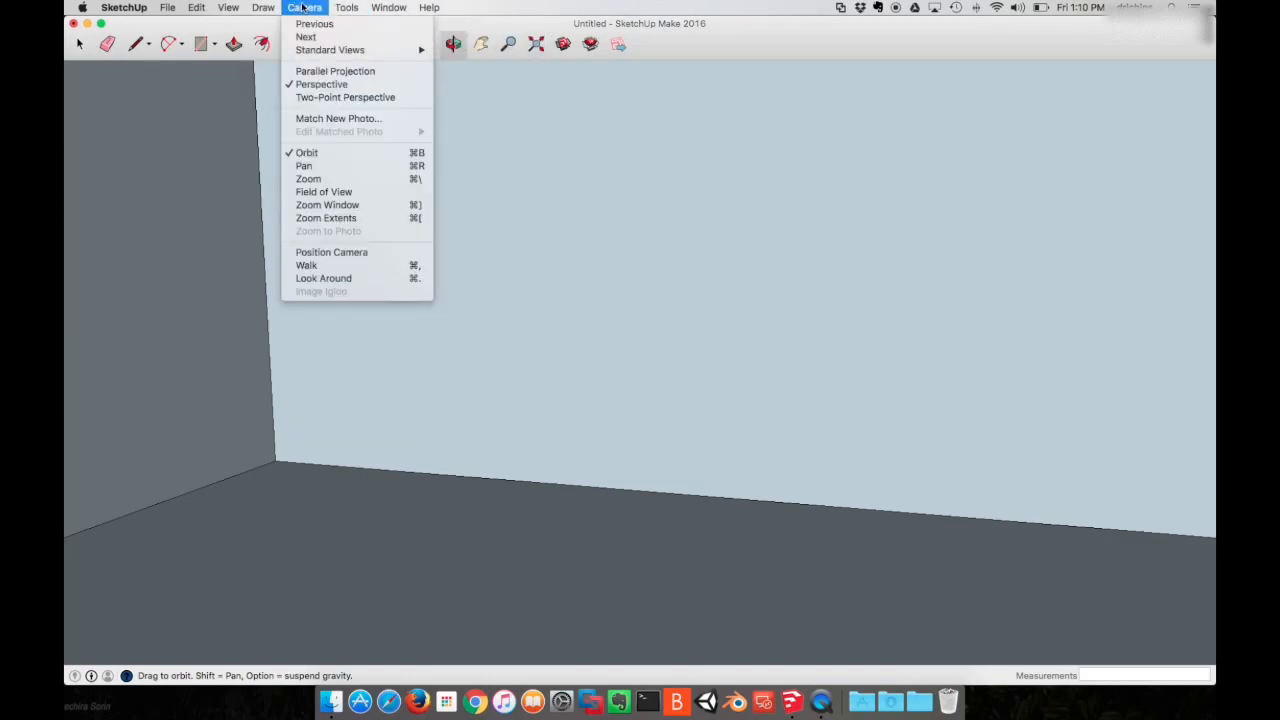
click(306, 265)
drag(430, 470, 102, 203)
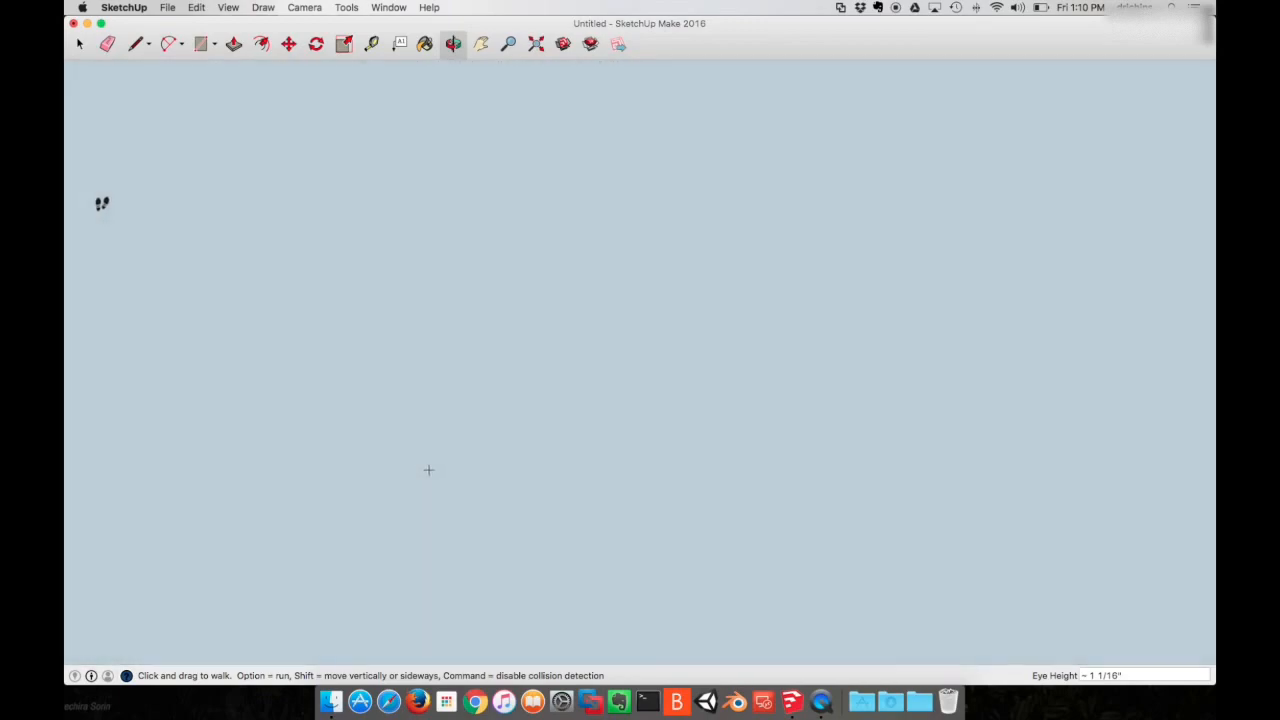
drag(429, 469, 274, 140)
- Bring the whole house back into view from outside and orbit around the gable wall with the door
key(o)
drag(480, 314, 846, 356)
key(h)
scroll(845, 356, up, 2)
scroll(607, 249, up, 5)
scroll(550, 376, up, 3)
scroll(712, 350, up, 2)
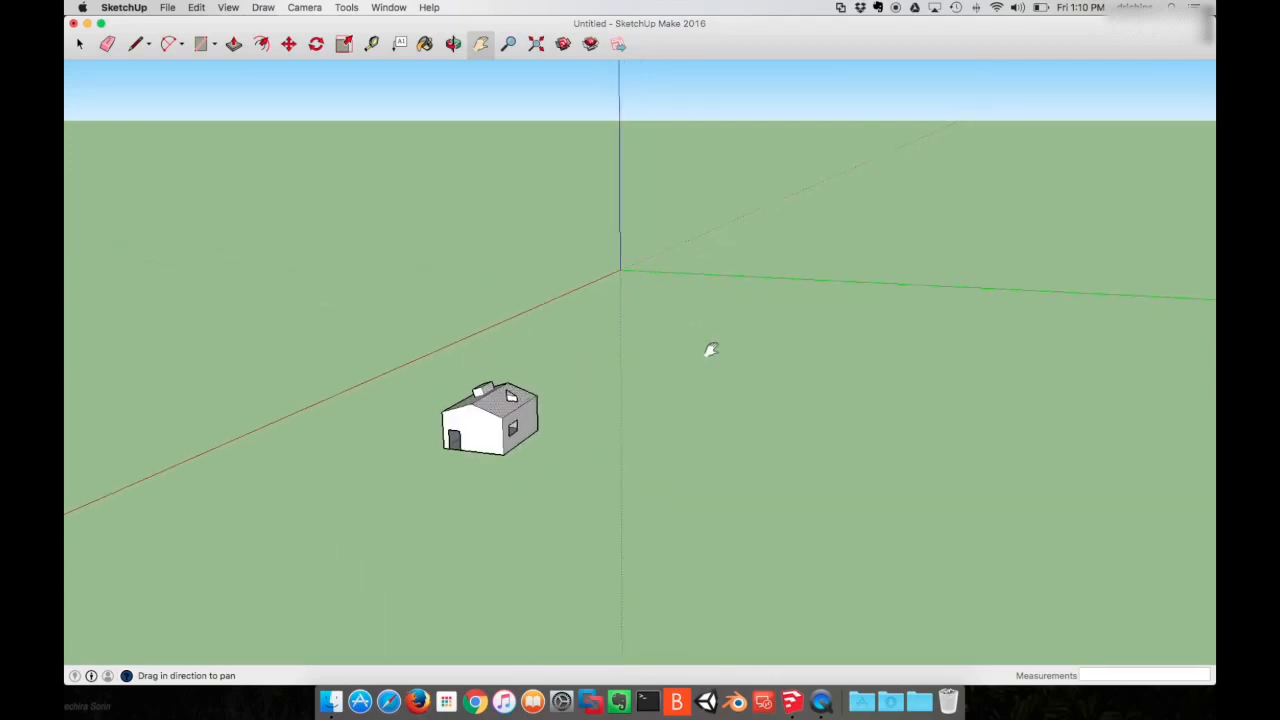
scroll(513, 415, up, 5)
scroll(513, 400, up, 4)
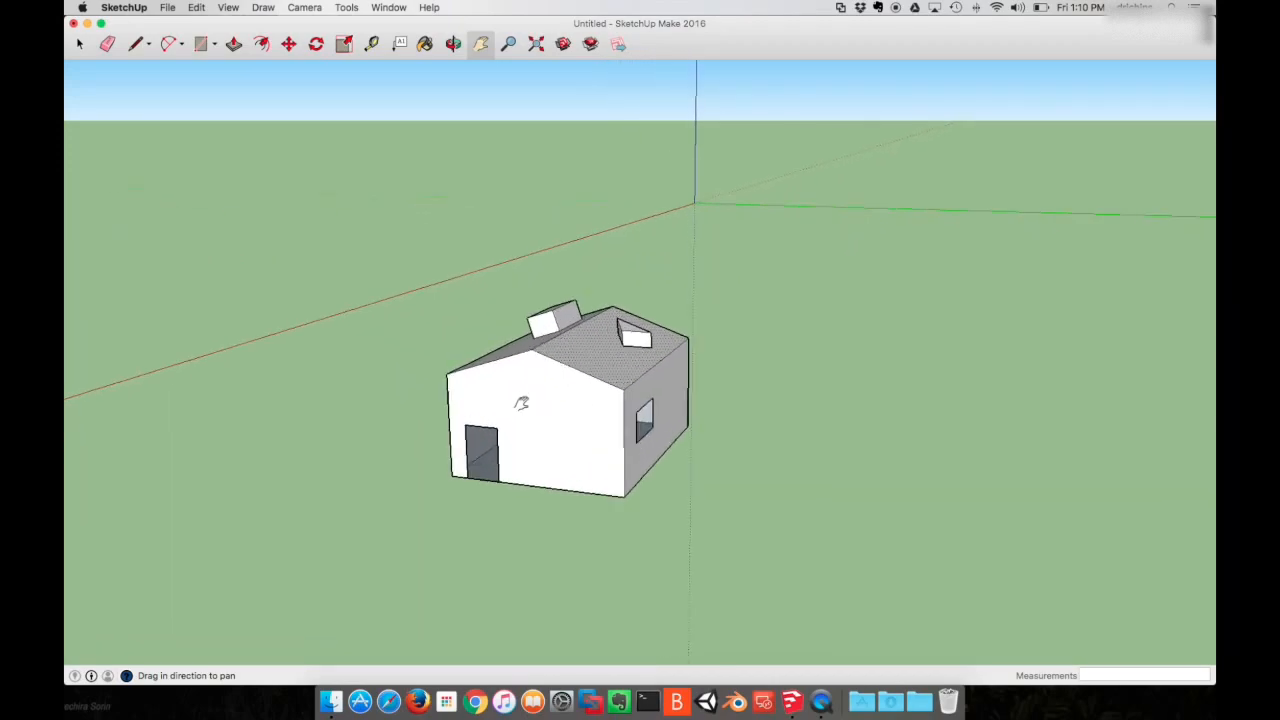
key(o)
drag(497, 443, 672, 453)
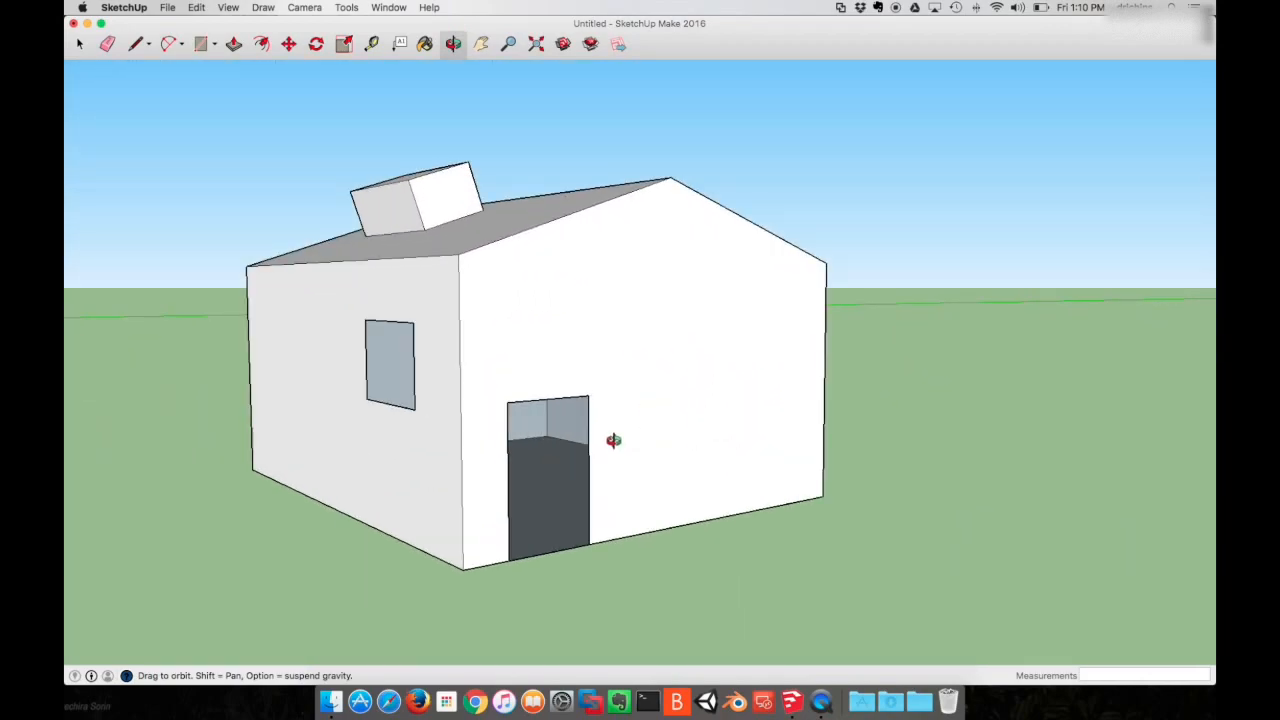
- Examine the door opening and interior up close, and return to an overall view of the house
scroll(611, 443, up, 5)
drag(580, 500, 771, 474)
shift+drag(914, 497, 688, 430)
drag(523, 409, 600, 433)
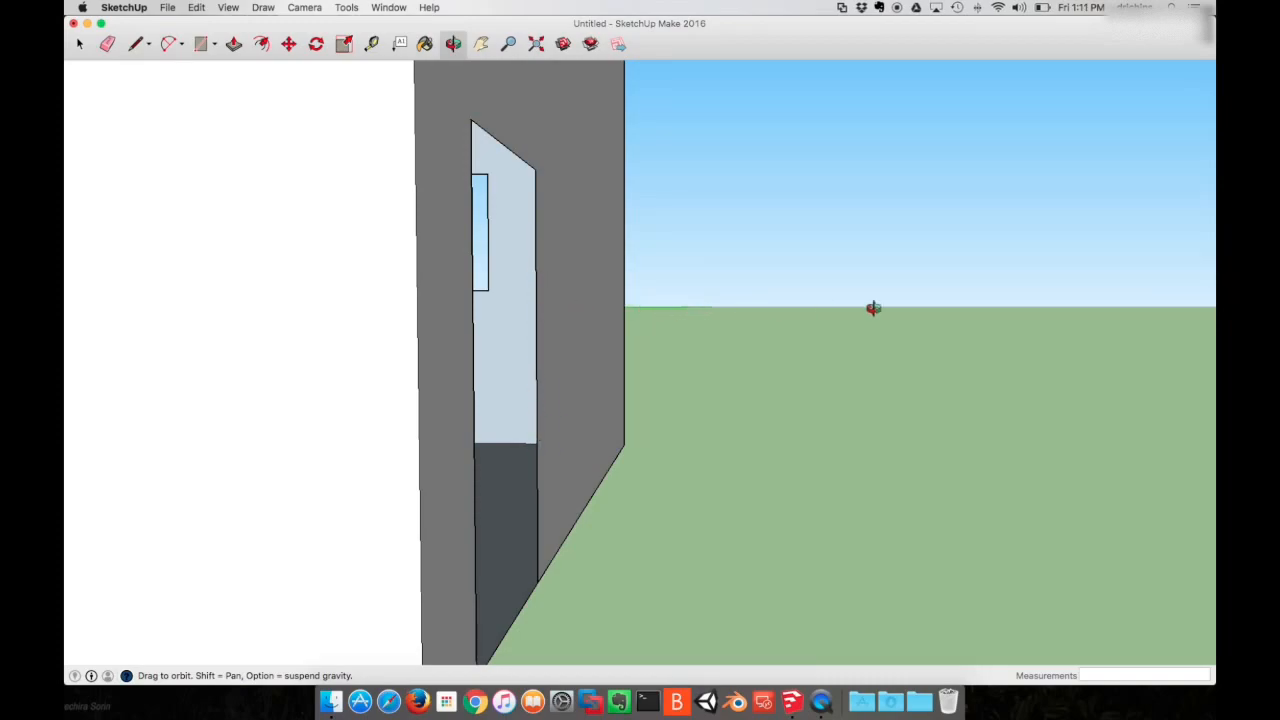
drag(1014, 305, 800, 343)
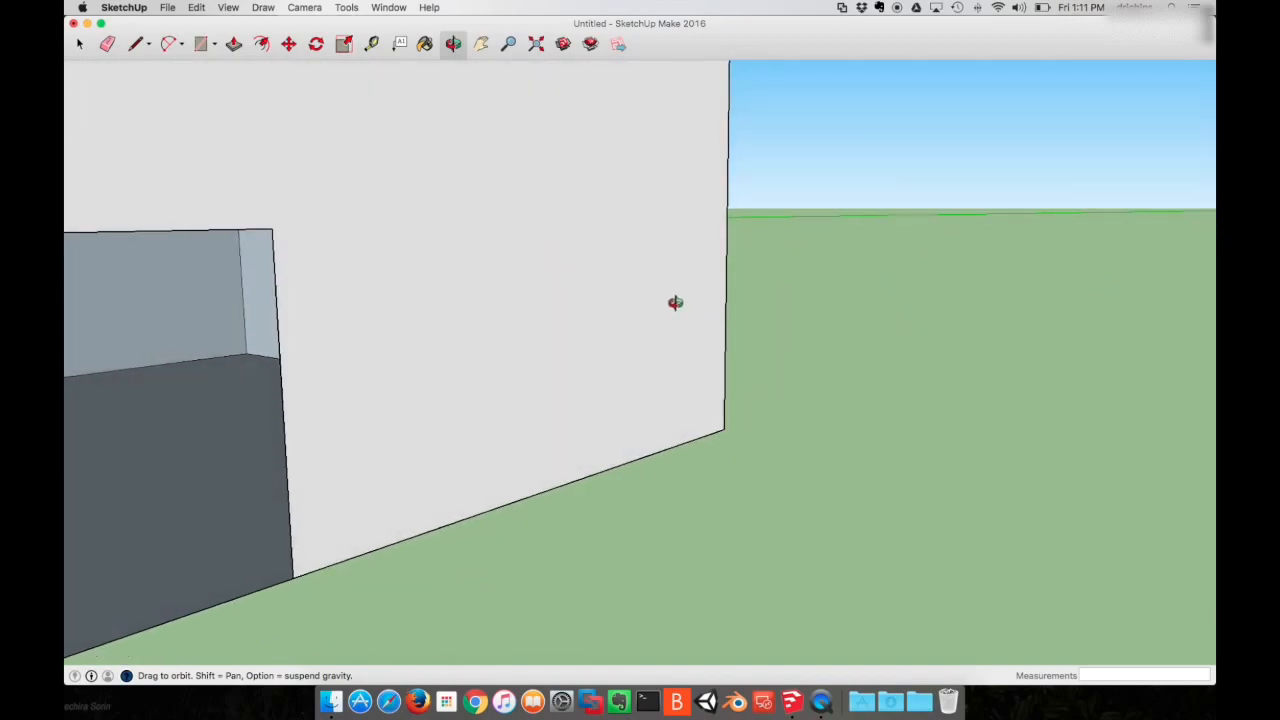
scroll(677, 303, down, 3)
scroll(673, 302, down, 2)
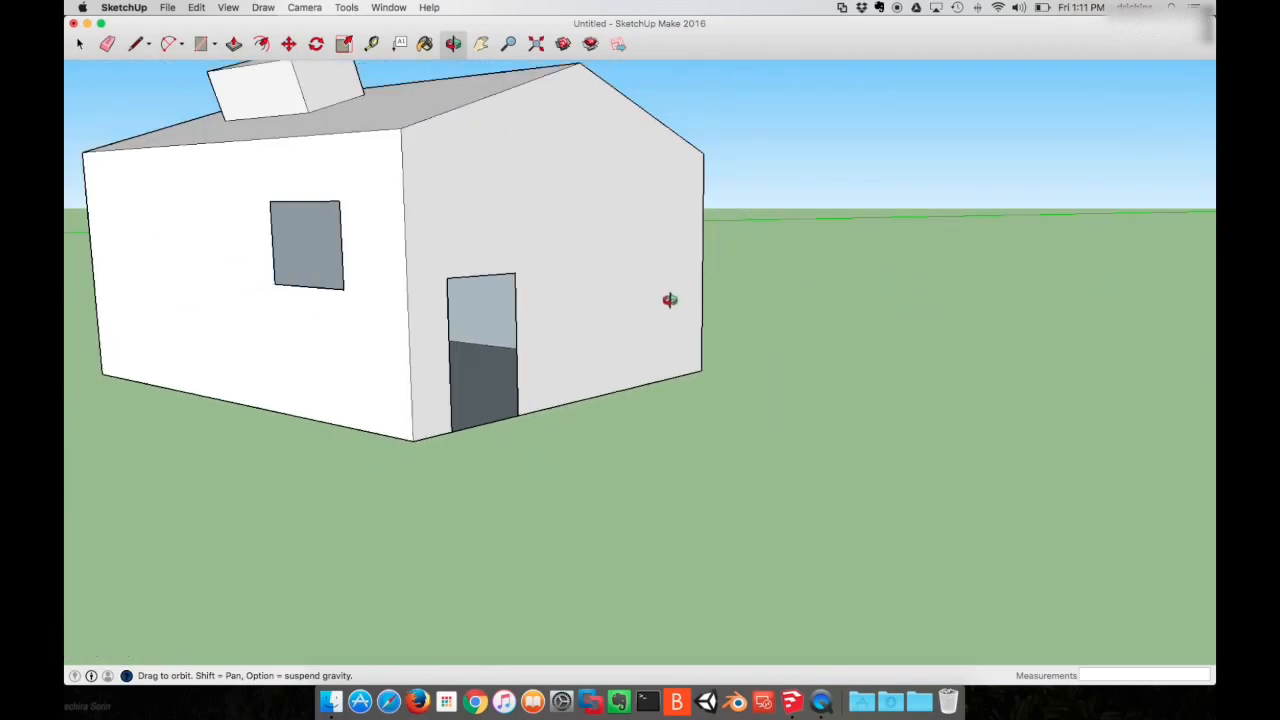
key(h)
drag(577, 260, 793, 388)
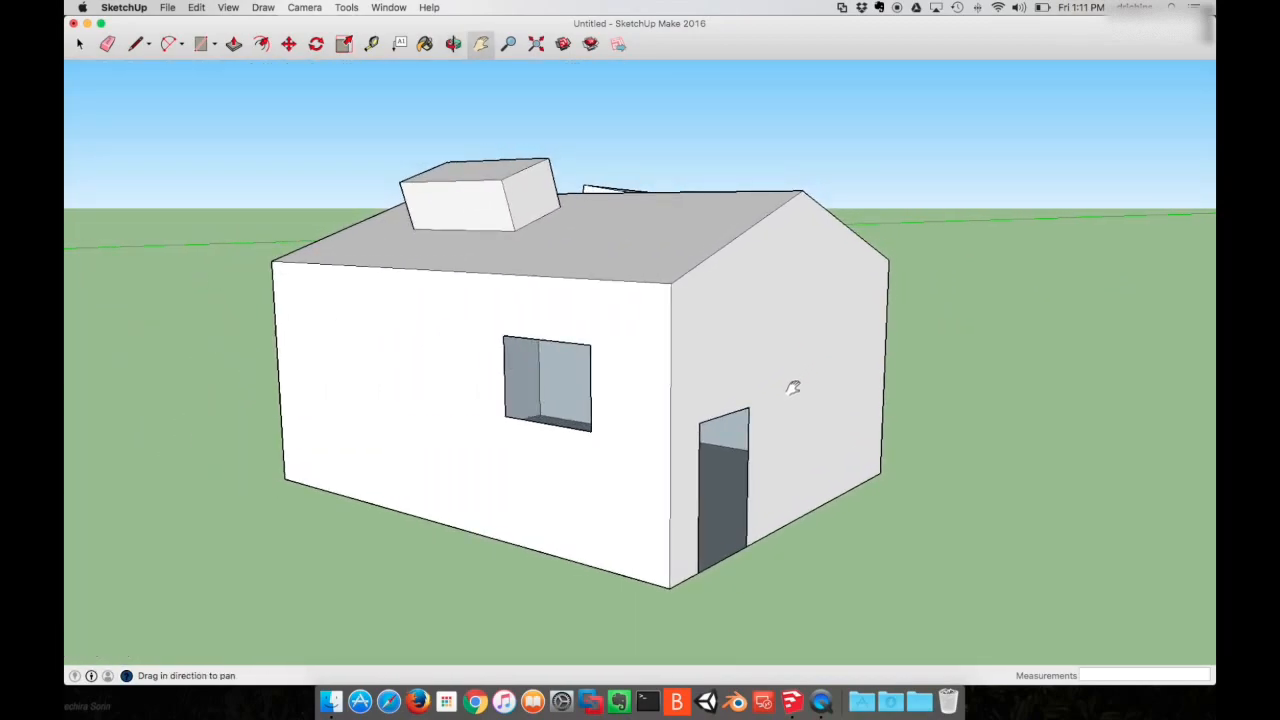